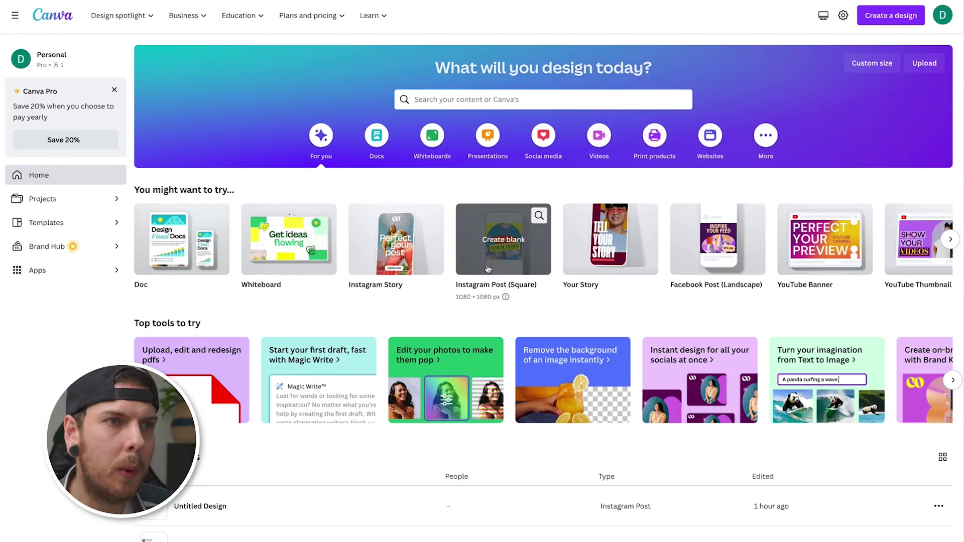
- Create a new custom-size design of 1280 × 720 px
left_click(893, 21)
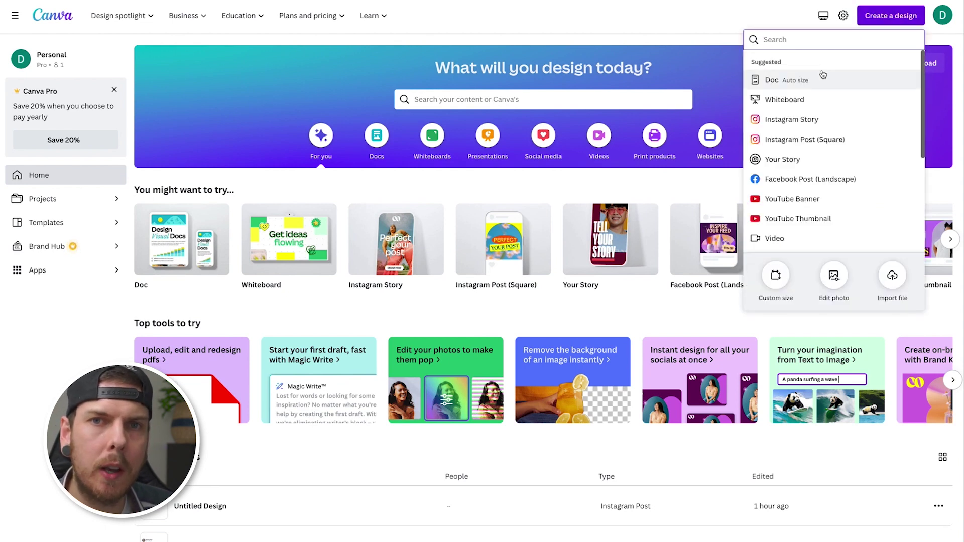
left_click(776, 275)
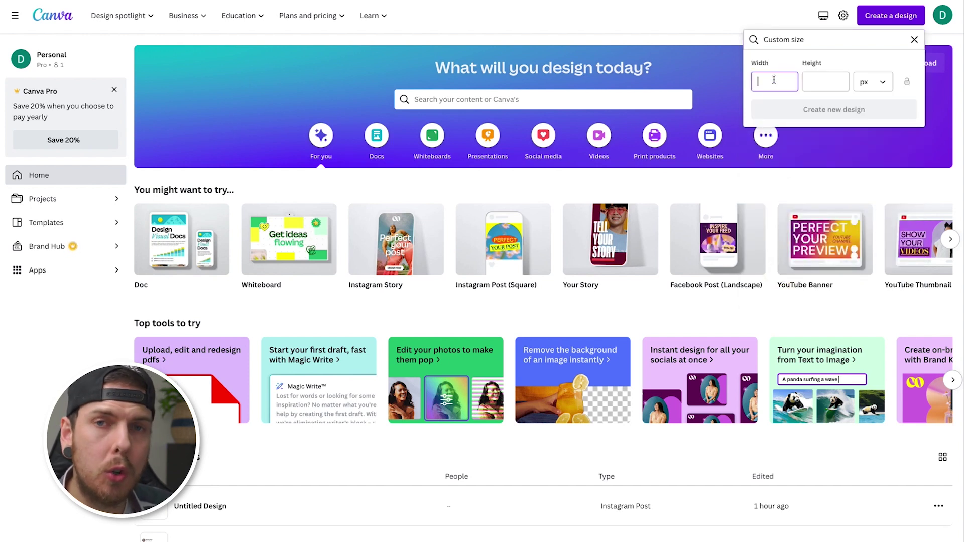
type("1280")
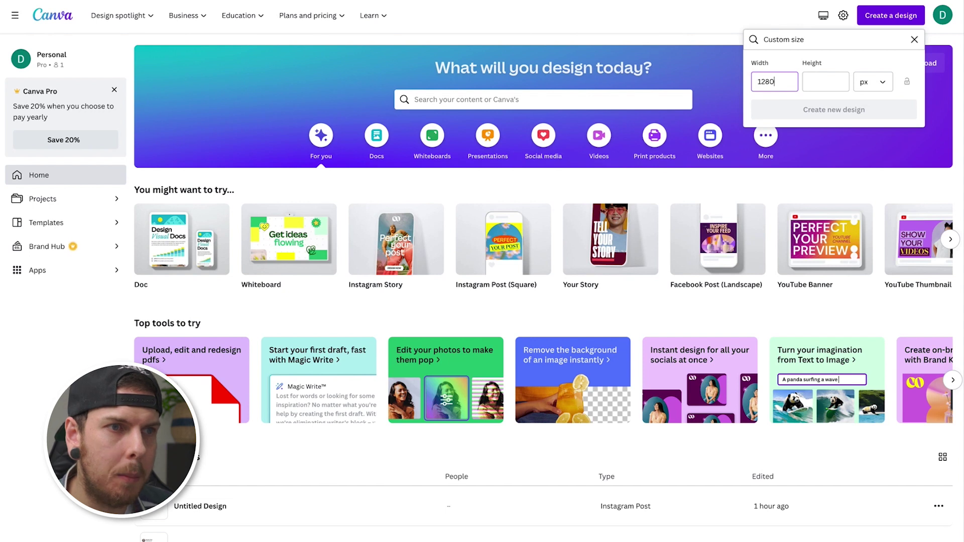
key("Tab")
type("720")
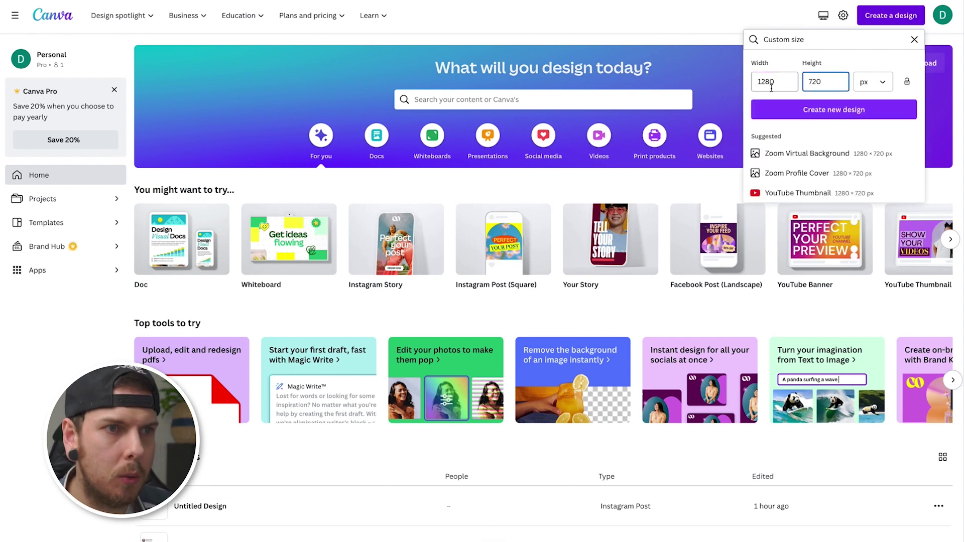
left_click(855, 113)
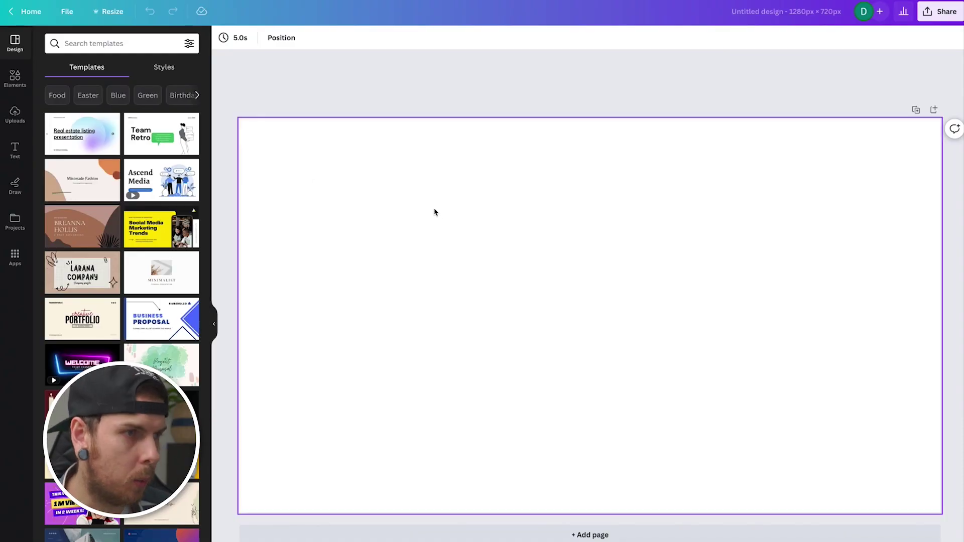
- Draw a square and stretch it into a full-width band snapped to the page top
key("r")
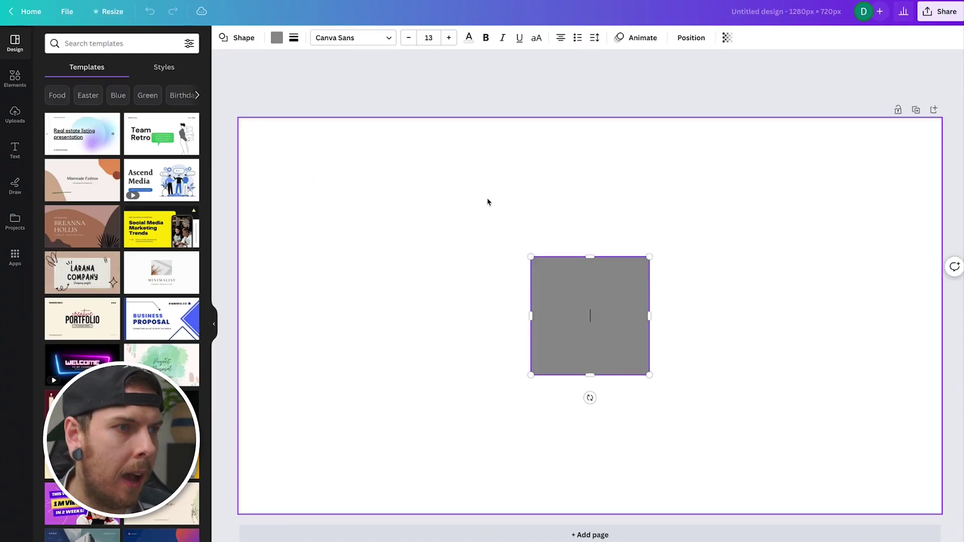
left_click_drag(533, 317, 239, 317)
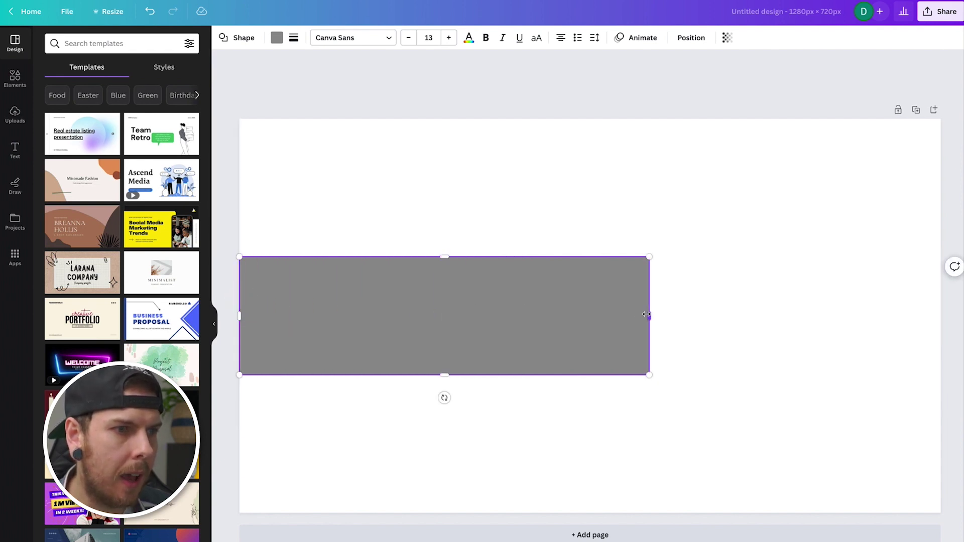
left_click_drag(647, 315, 937, 316)
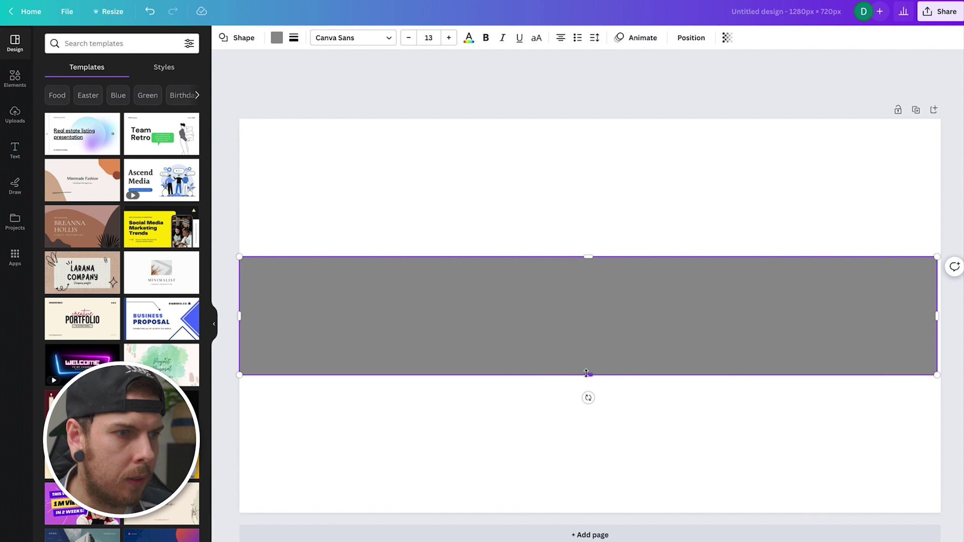
left_click_drag(586, 374, 633, 232)
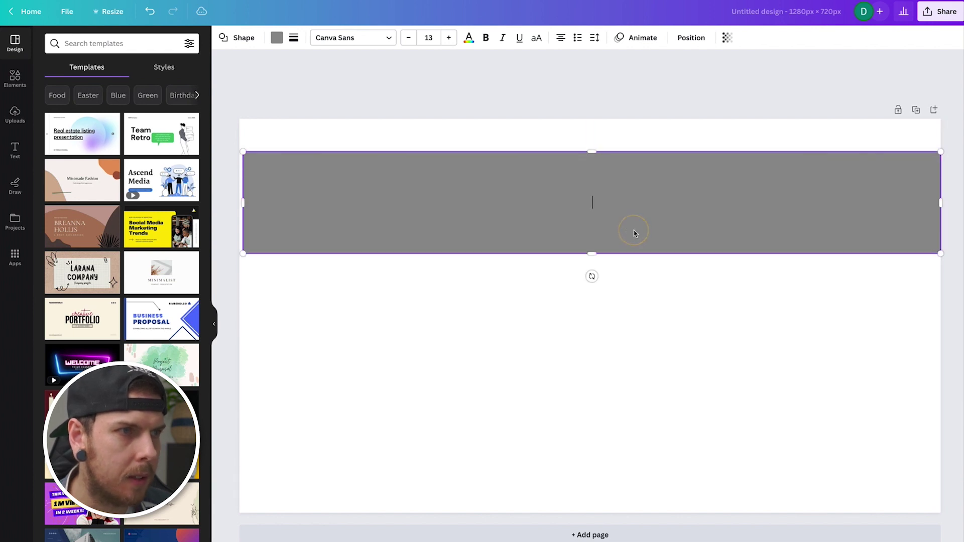
left_click(693, 40)
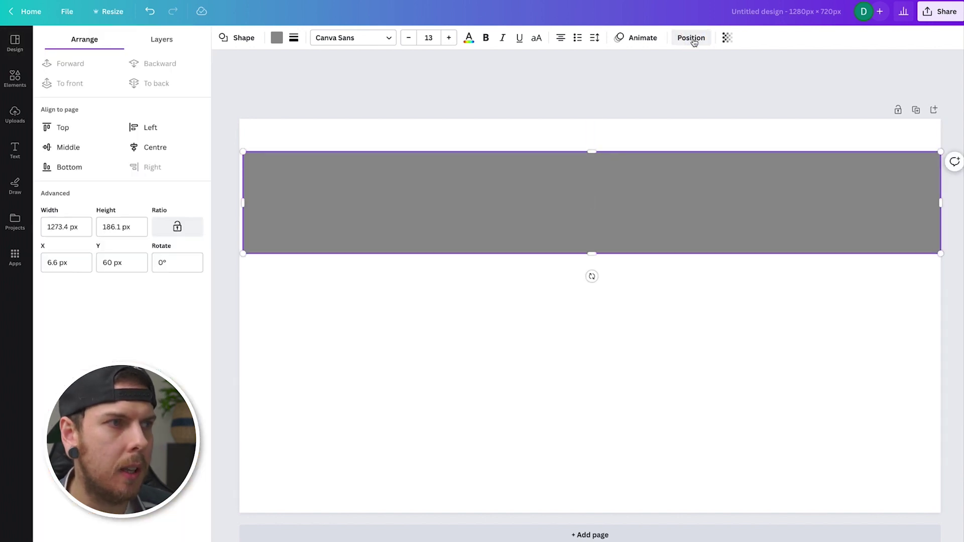
left_click(79, 132)
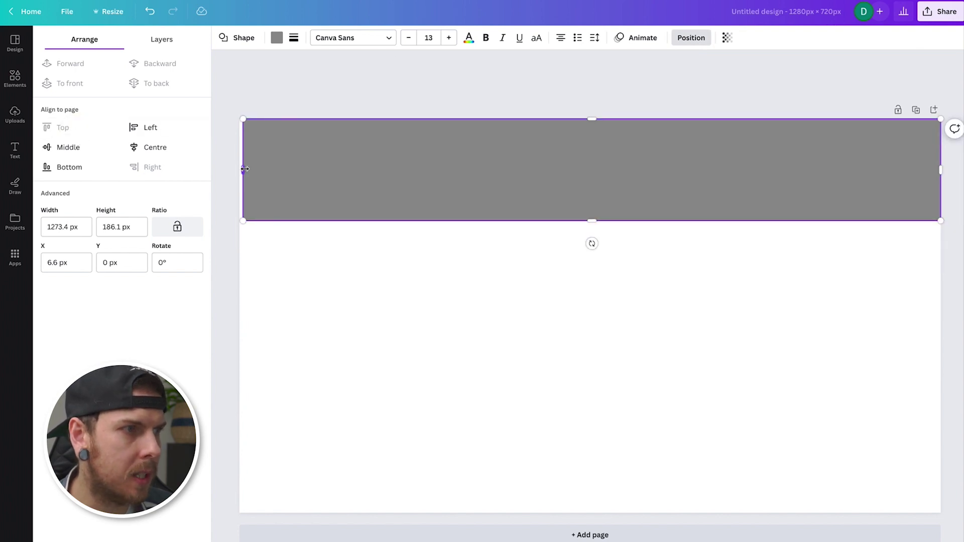
left_click_drag(245, 169, 237, 166)
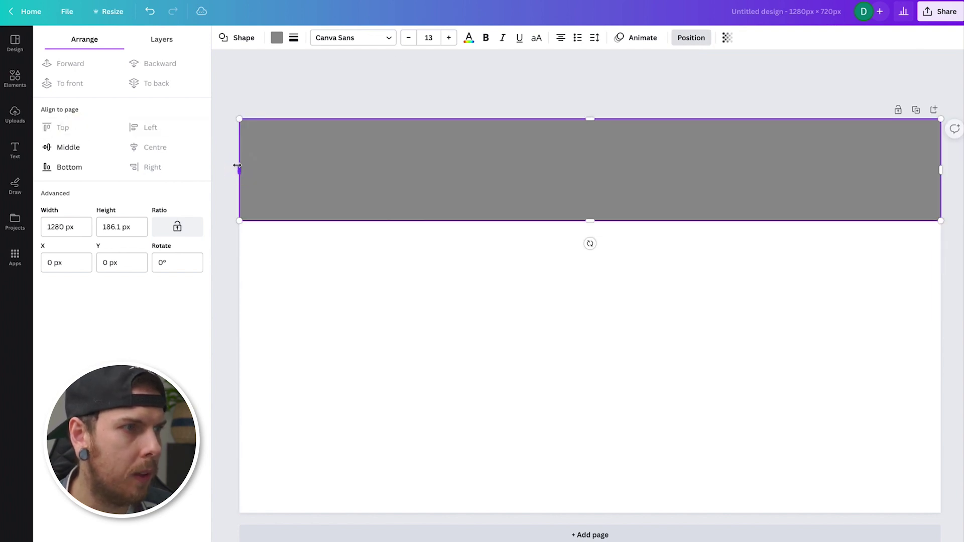
- Fill the band dark blue and add a new paragraph text box
left_click(277, 39)
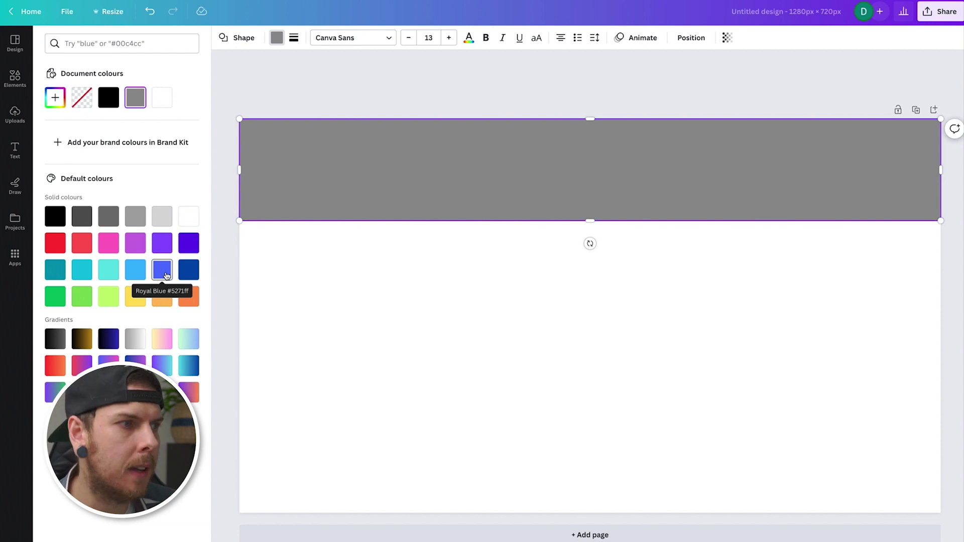
left_click(187, 272)
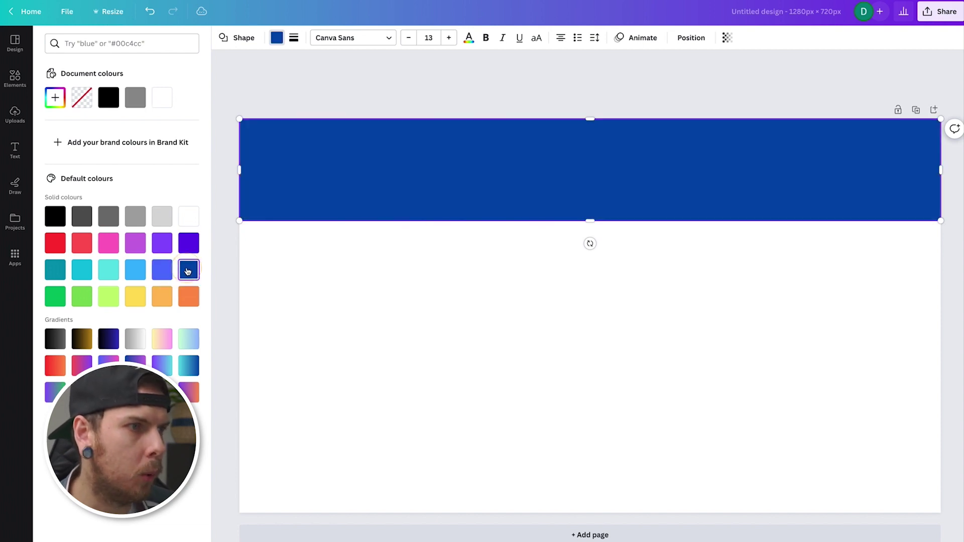
left_click(439, 287)
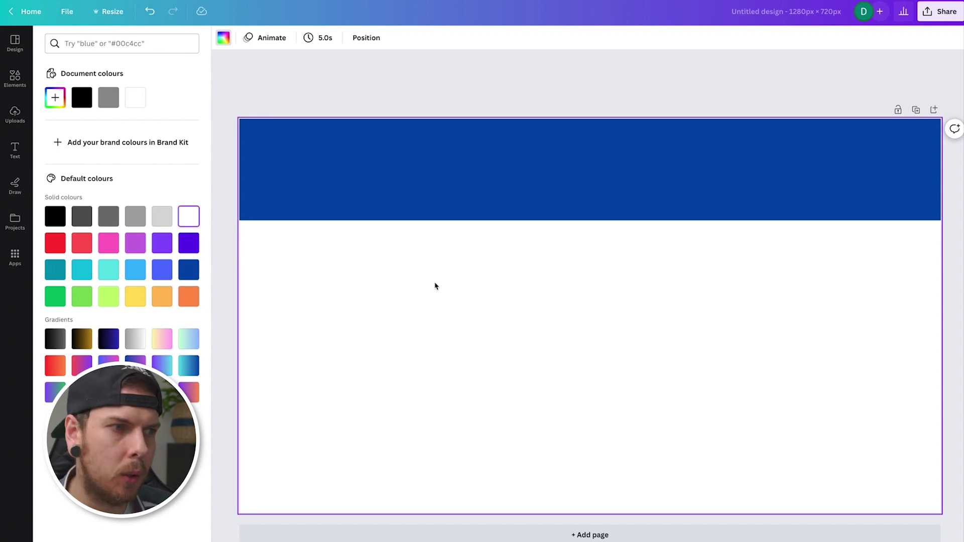
key("t")
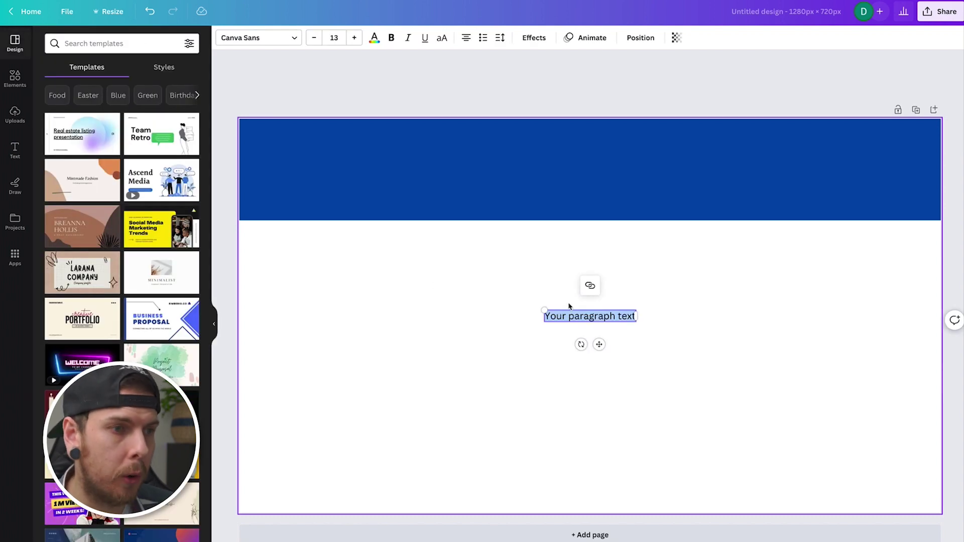
- Type the 'YOUR PODCAST NAME' title, enlarge it and centre it on the blue band
type("YOUR PODCAST NAME")
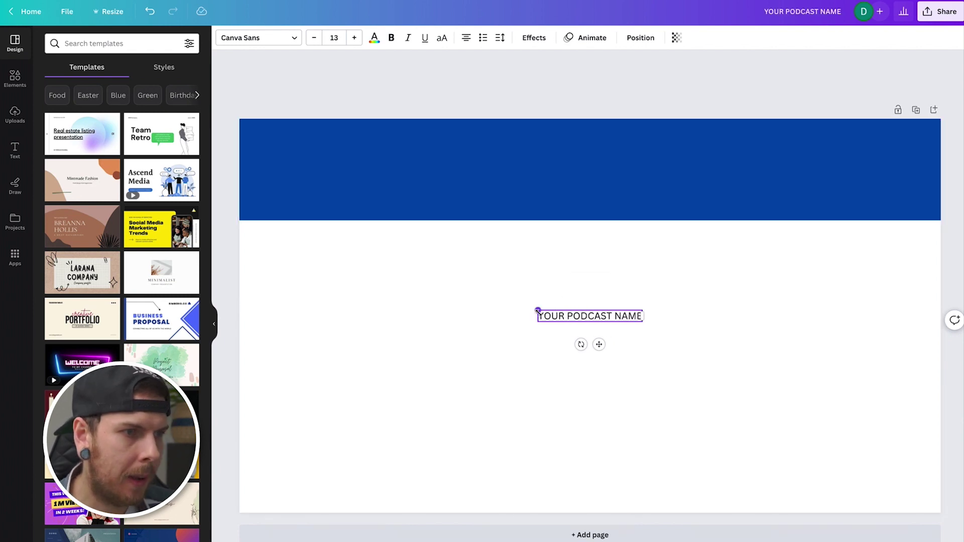
left_click_drag(538, 310, 316, 208)
left_click_drag(510, 297, 602, 173)
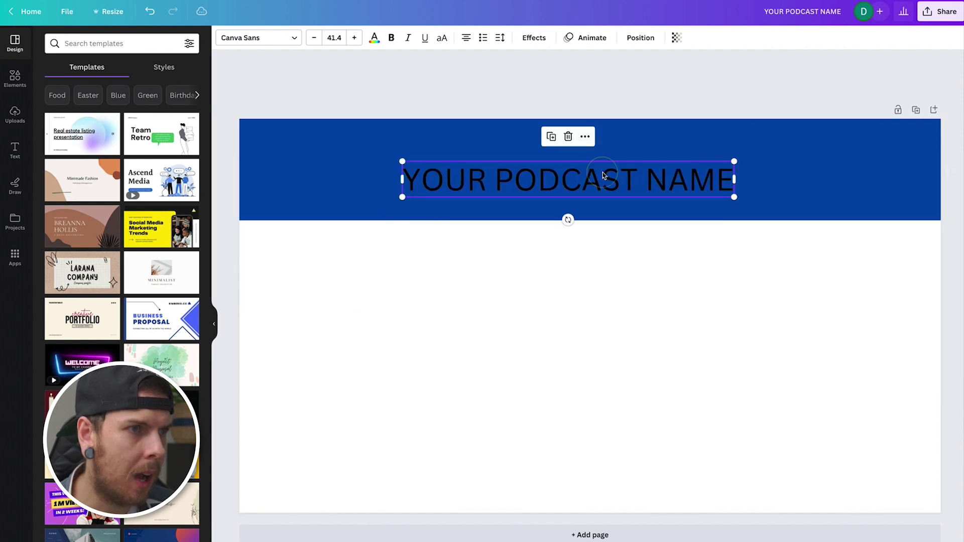
left_click(640, 38)
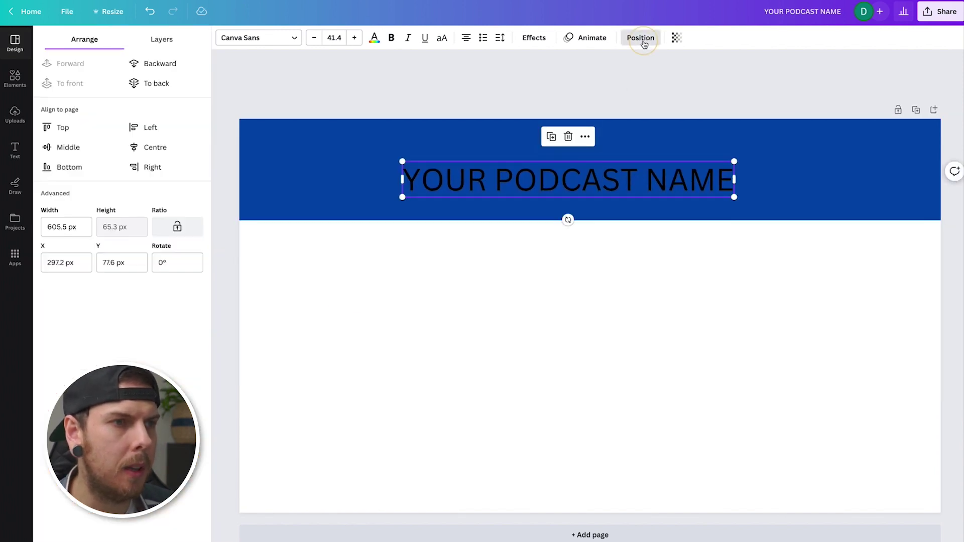
left_click(149, 149)
left_click_drag(757, 162, 876, 123)
left_click_drag(684, 161, 685, 153)
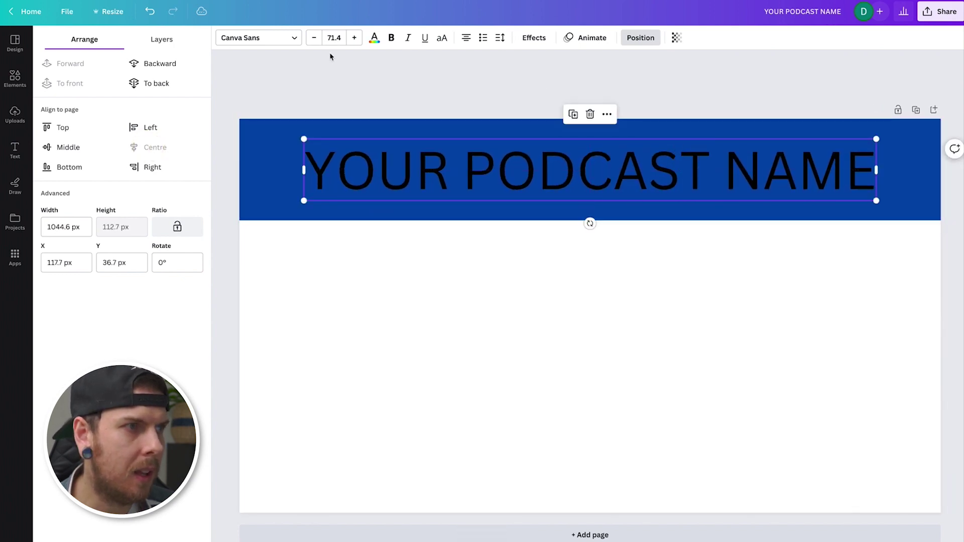
- Make the title text white, enlarge it slightly and re-centre it horizontally
left_click(375, 39)
left_click(133, 101)
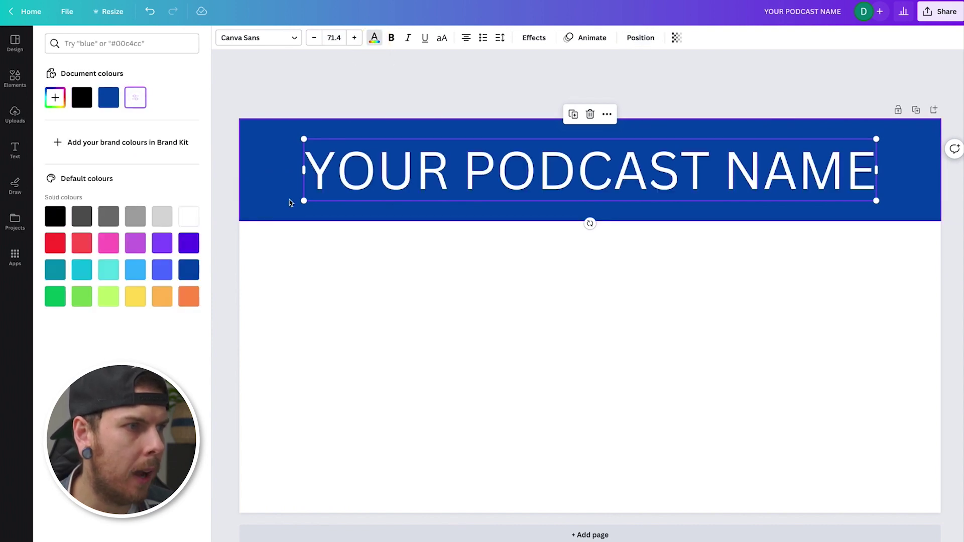
left_click_drag(304, 200, 269, 204)
left_click(640, 37)
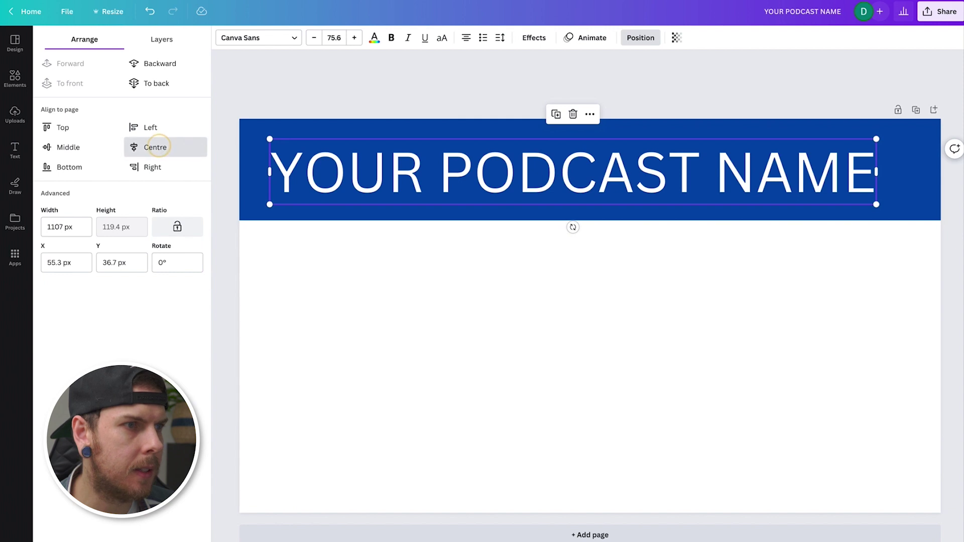
left_click(165, 148)
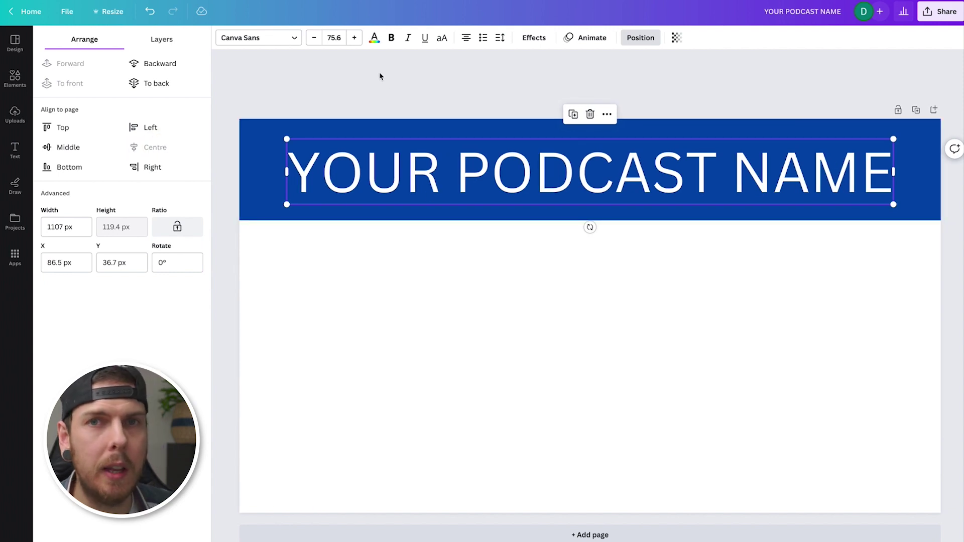
left_click(292, 41)
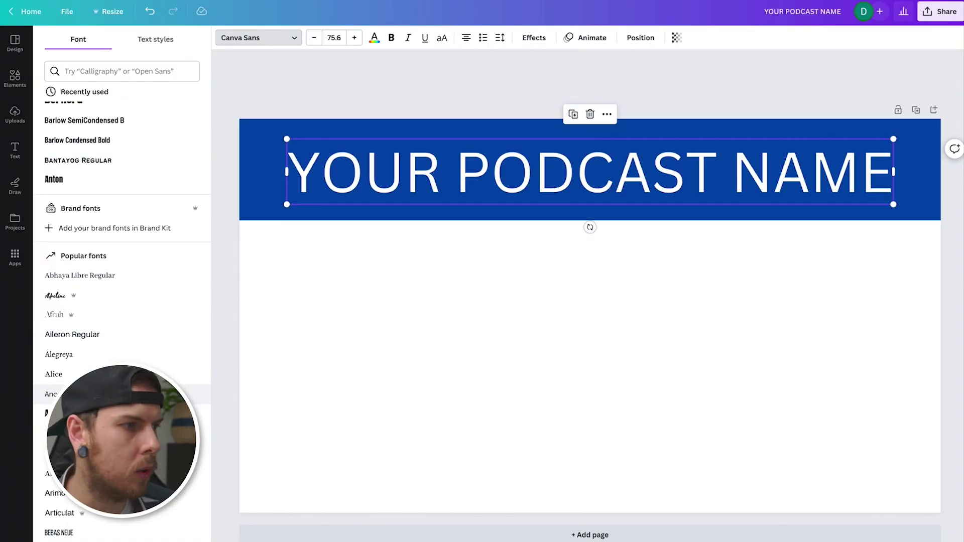
- Change the title font to Anton and enlarge it to size 75.6
left_click(101, 413)
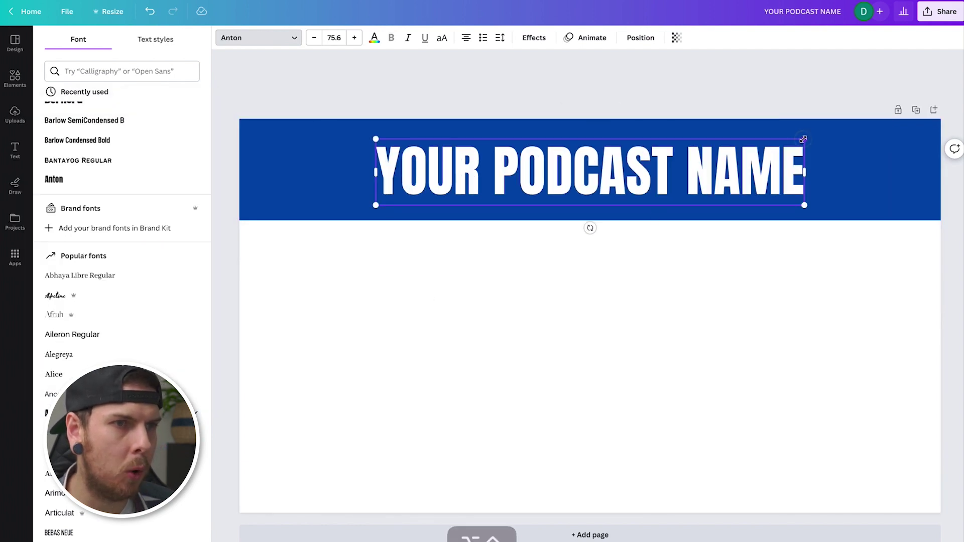
left_click_drag(805, 140, 857, 122)
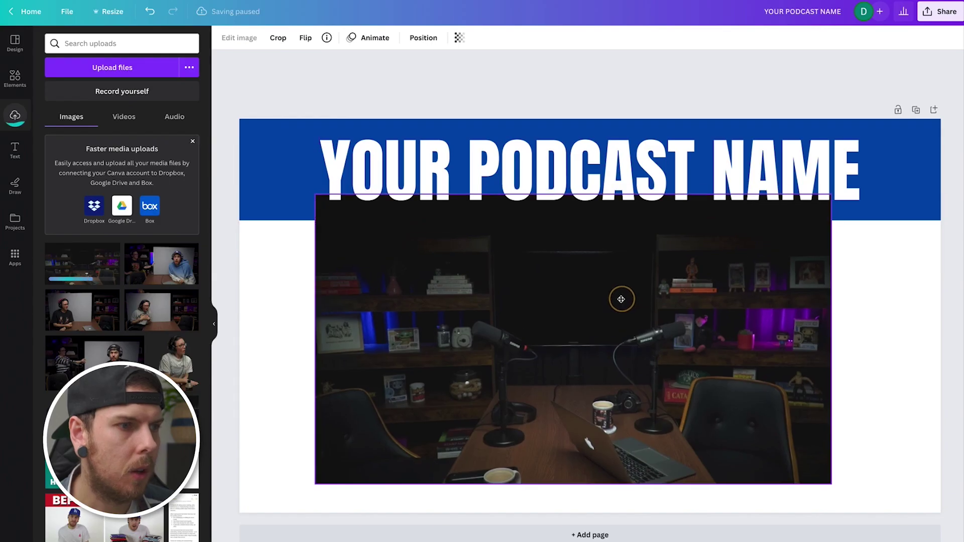
- Centre the studio photo, enlarge it to fill the page, and send it behind the title band
mouse_move(622, 300)
left_mouse_down()
mouse_move(560, 285)
mouse_move(612, 285)
left_mouse_up()
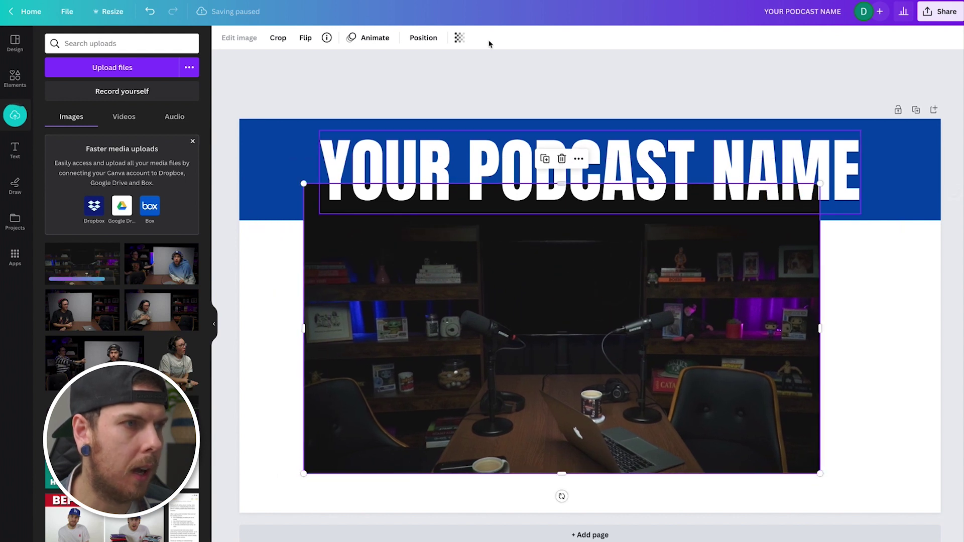
left_click(431, 39)
left_click(154, 147)
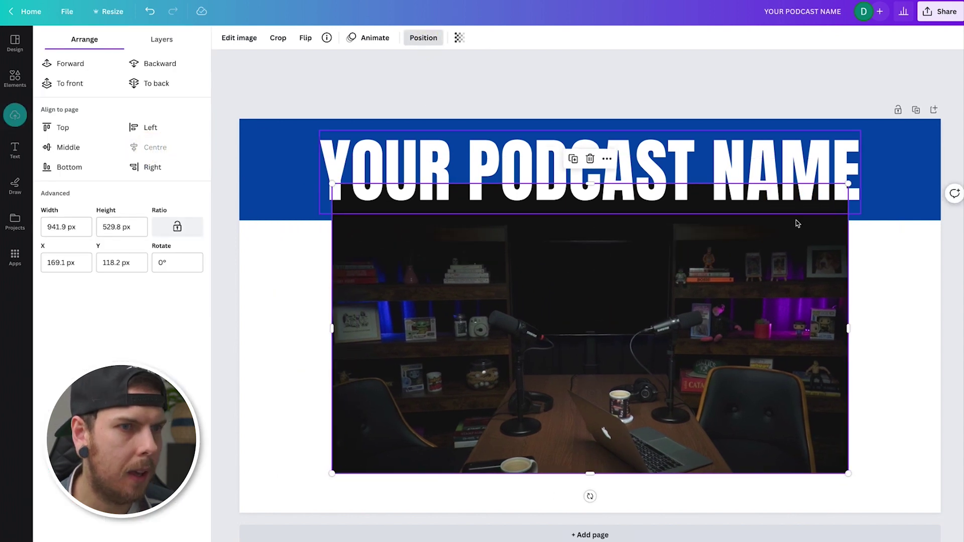
left_click_drag(847, 183, 940, 128)
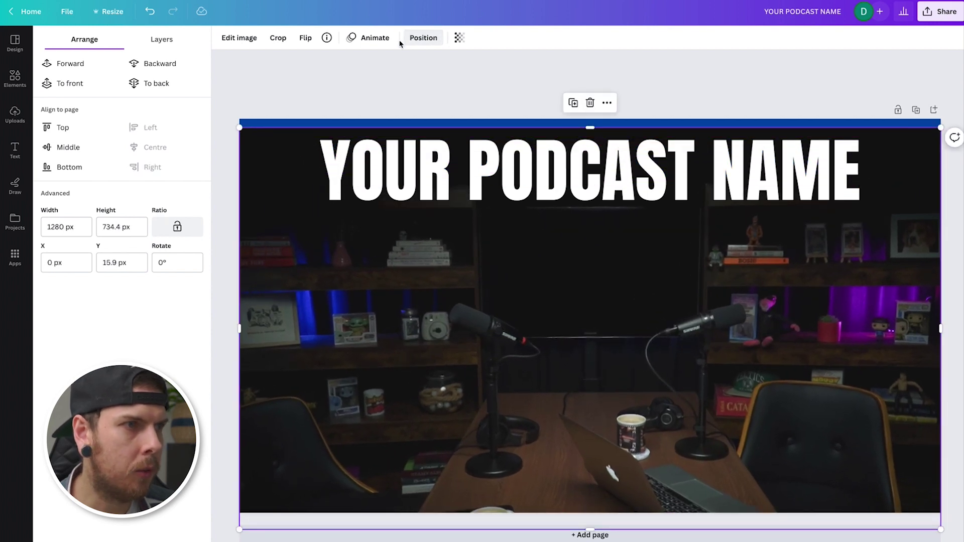
left_click(425, 41)
left_click(423, 38)
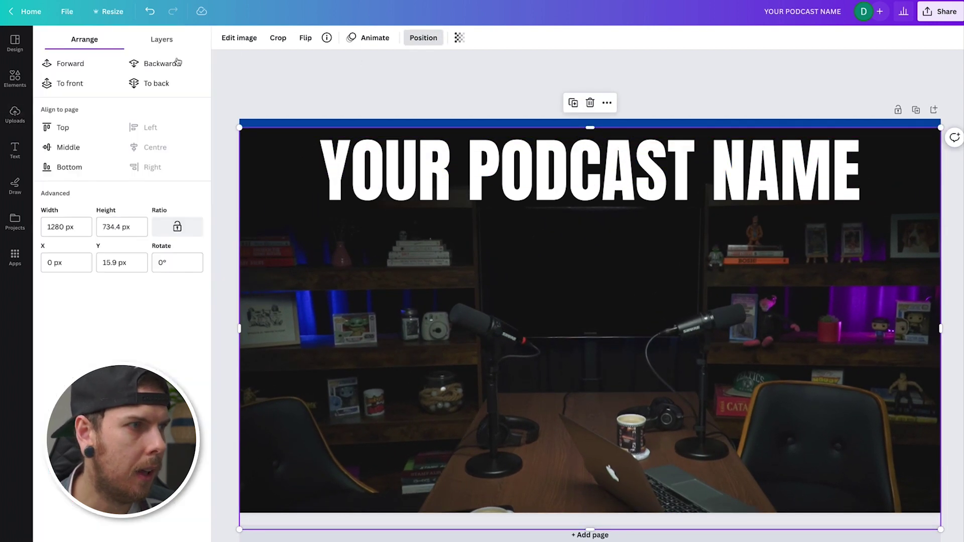
left_click(153, 65)
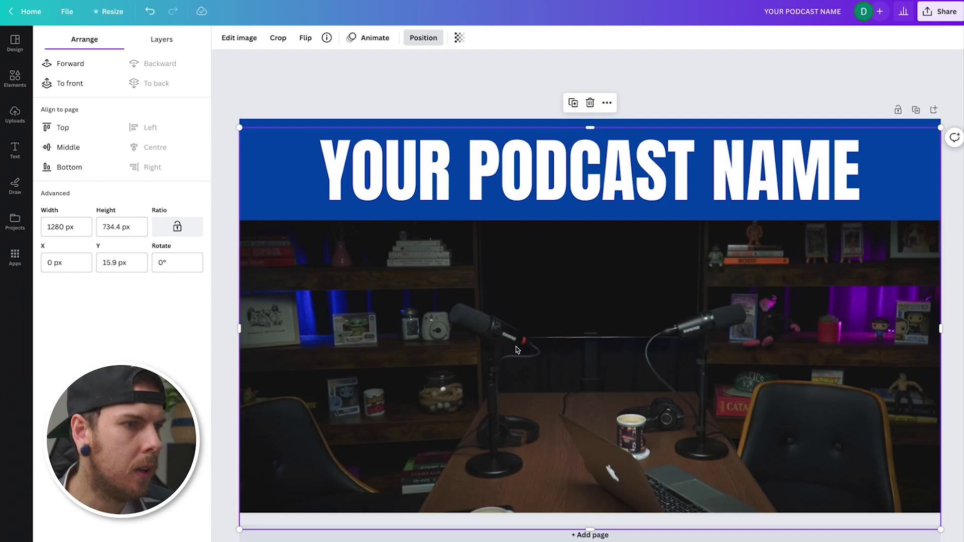
- Apply Auto blur at intensity 30 to the studio background photo
left_click(241, 40)
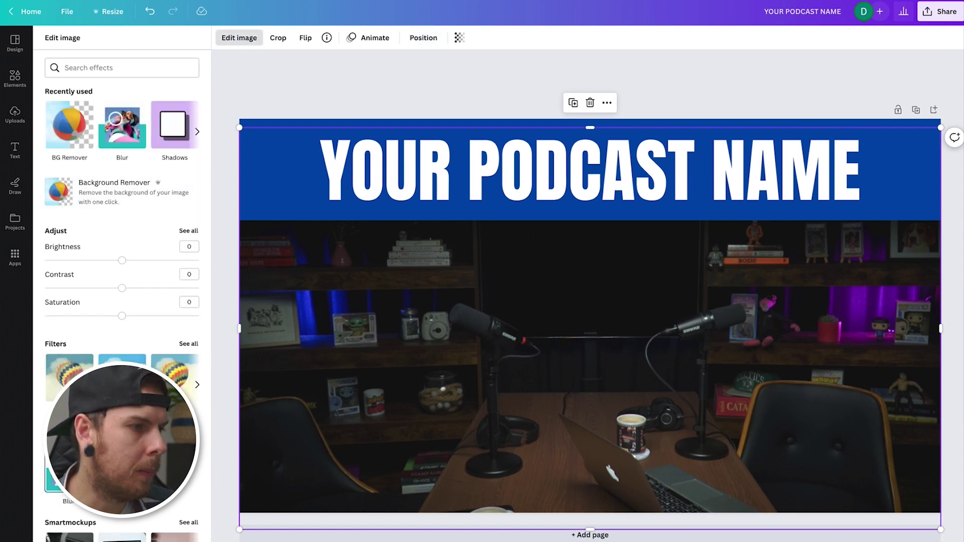
scroll(120, 302, "down", 3)
left_click(82, 343)
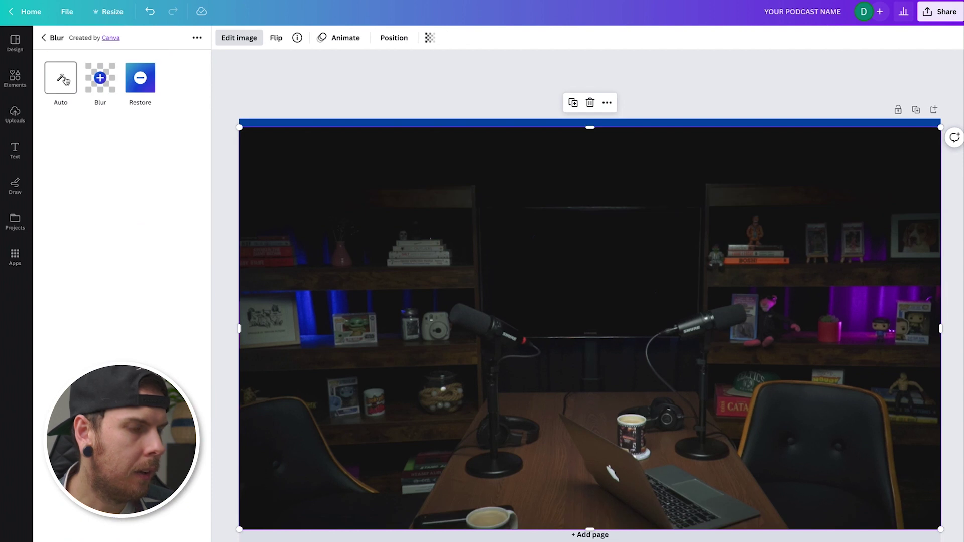
left_click(62, 78)
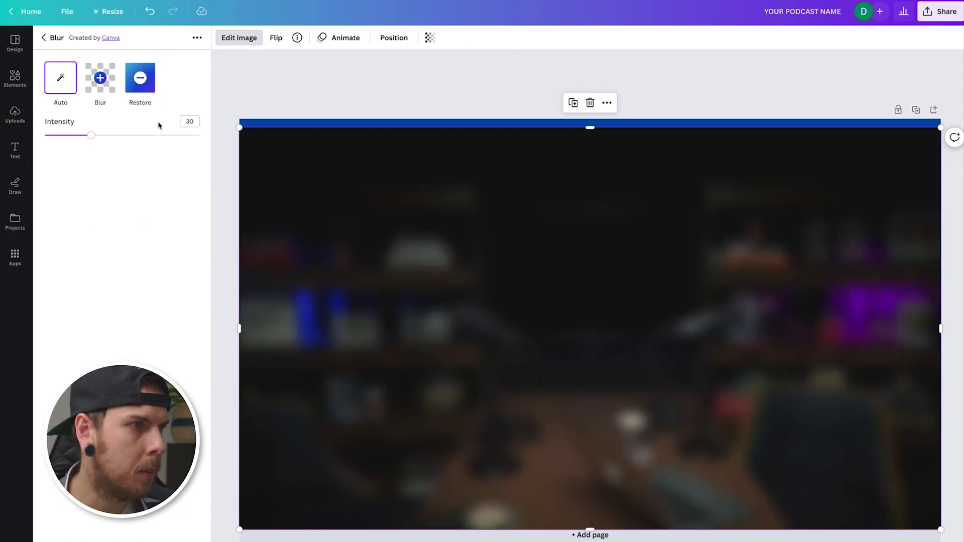
key("Escape")
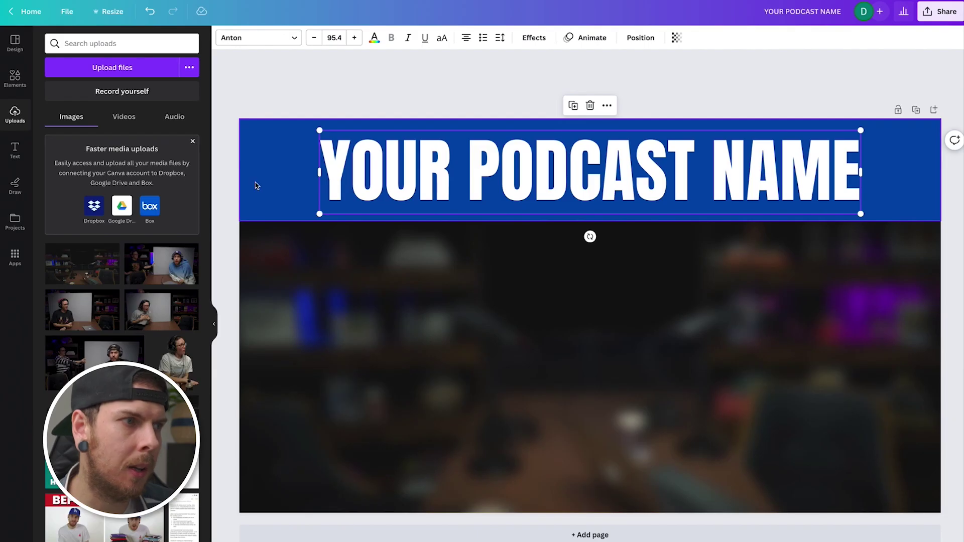
- Lock the blue band, the title text and the blurred background photo in place
left_click(255, 184)
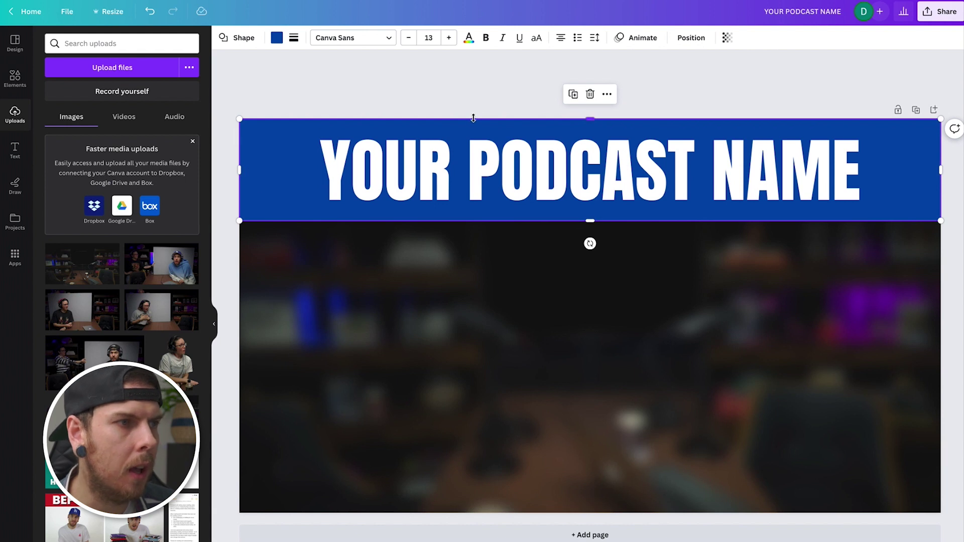
left_click(608, 95)
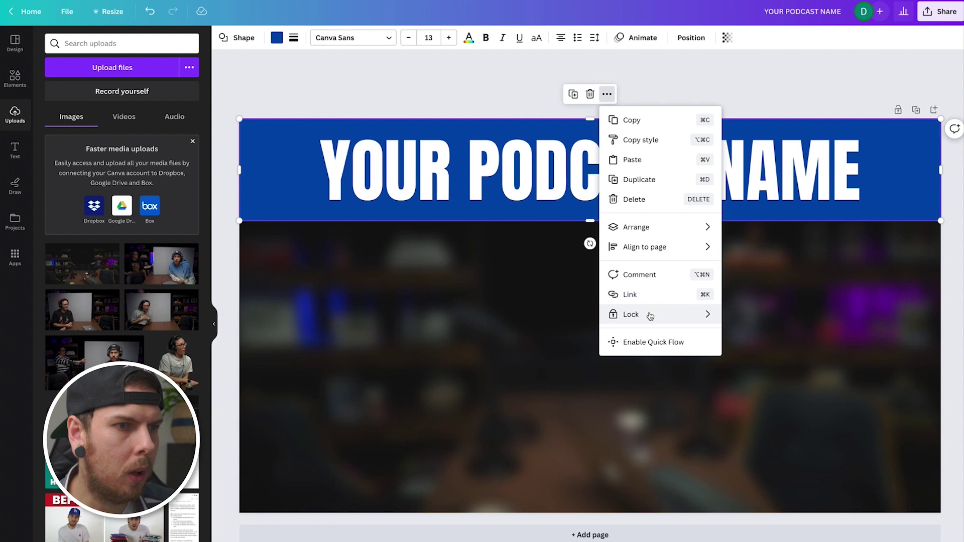
mouse_move(650, 316)
left_click(739, 319)
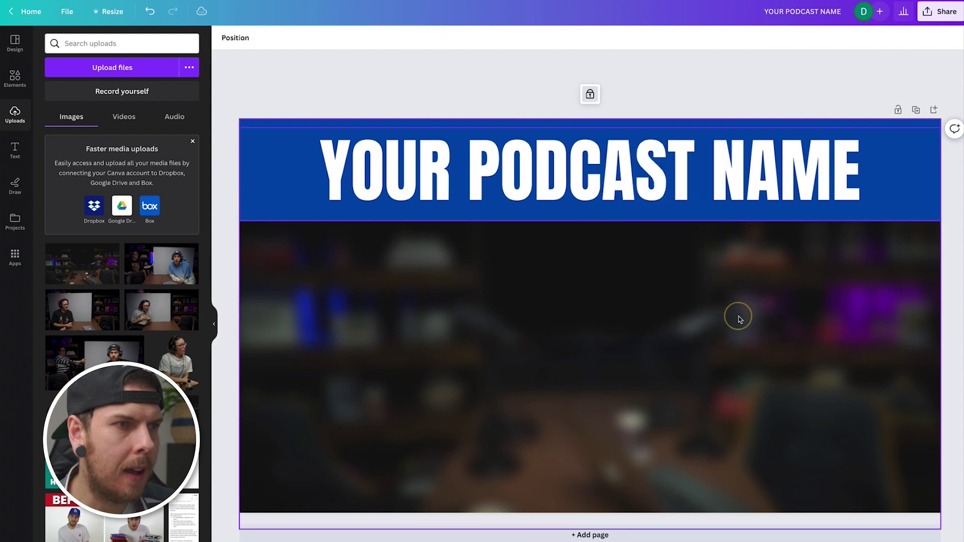
left_click(561, 178)
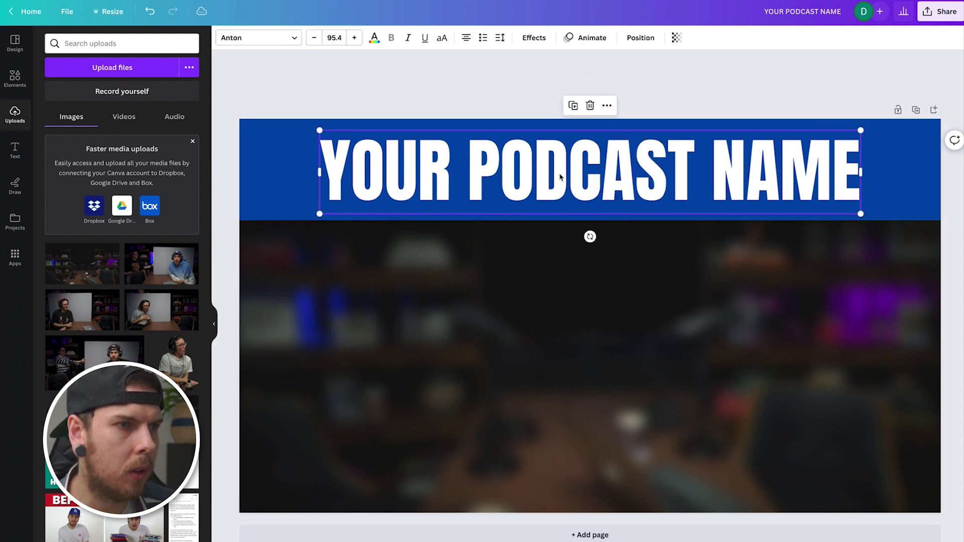
left_click(607, 109)
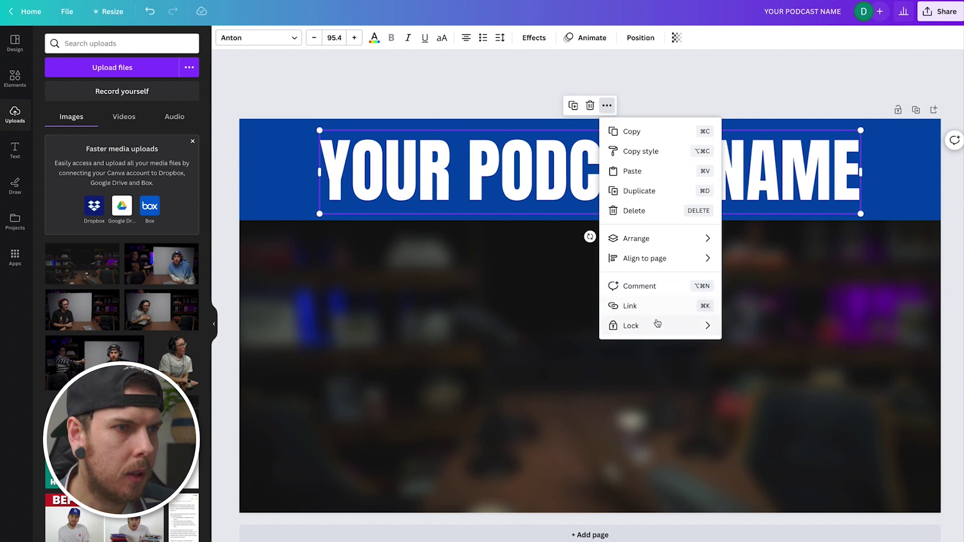
mouse_move(659, 325)
left_click(744, 327)
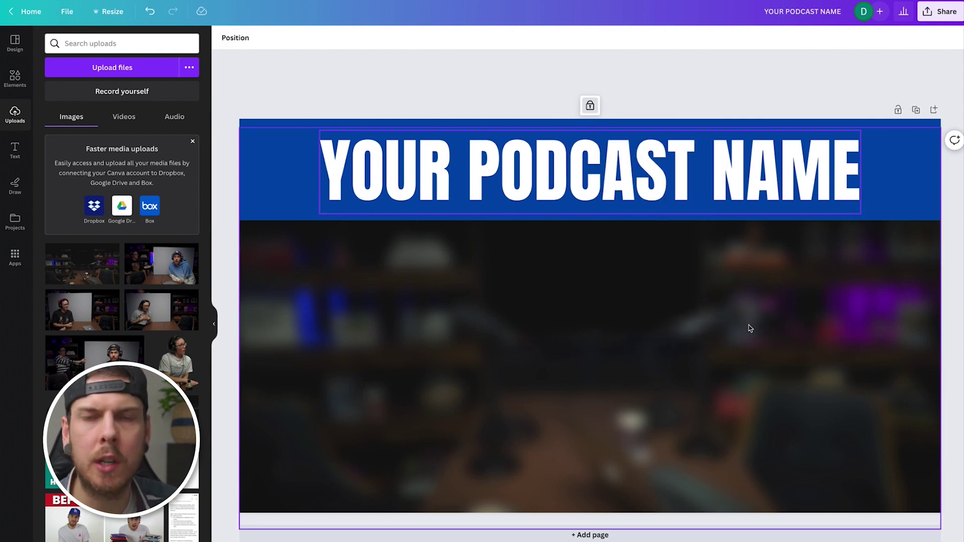
left_click(352, 300)
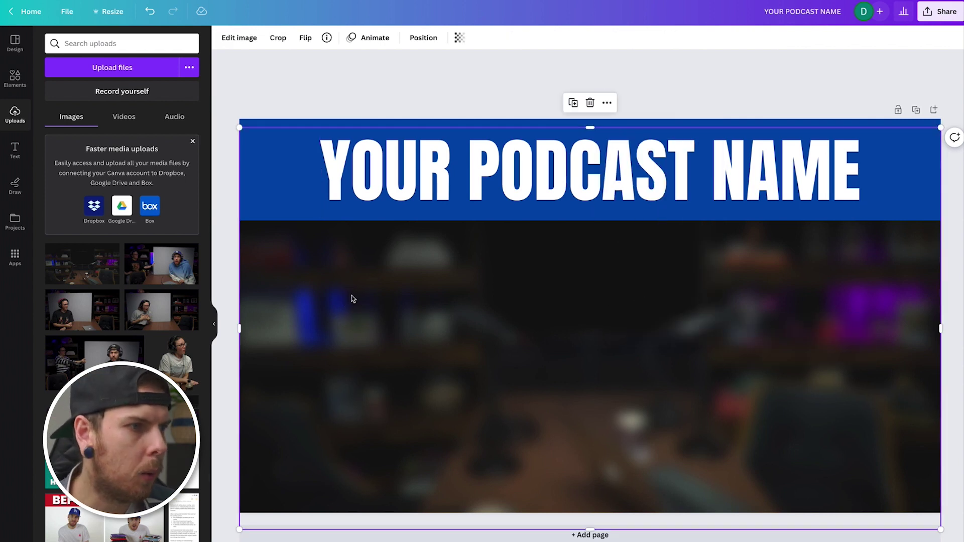
left_click(608, 105)
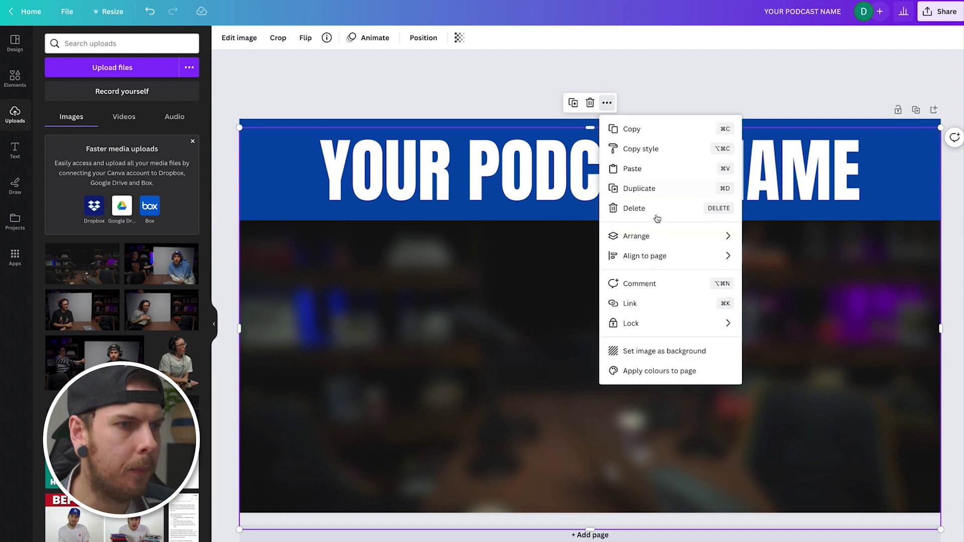
mouse_move(678, 324)
left_click(815, 330)
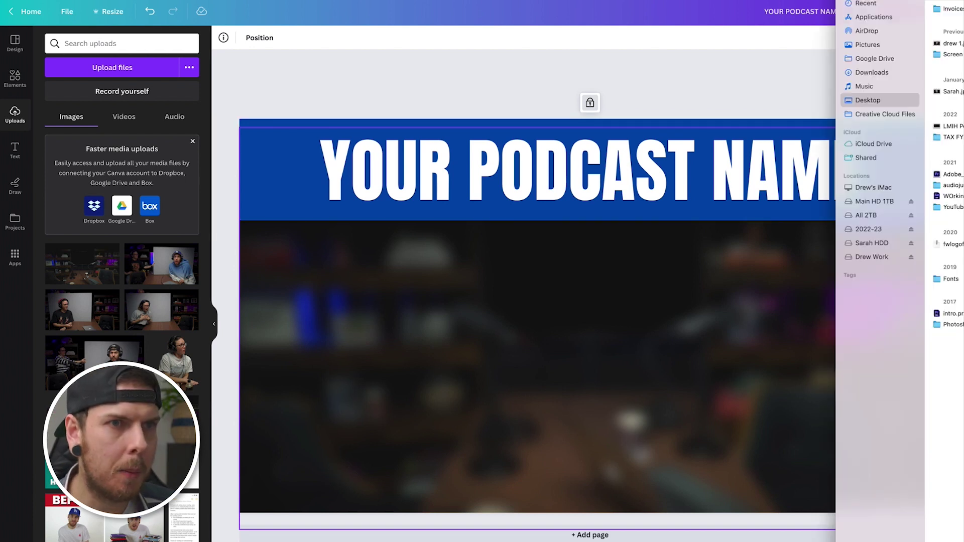
- Upload the photo of the host at the podcast desk from Finder onto the design
left_click_drag(948, 43, 616, 342)
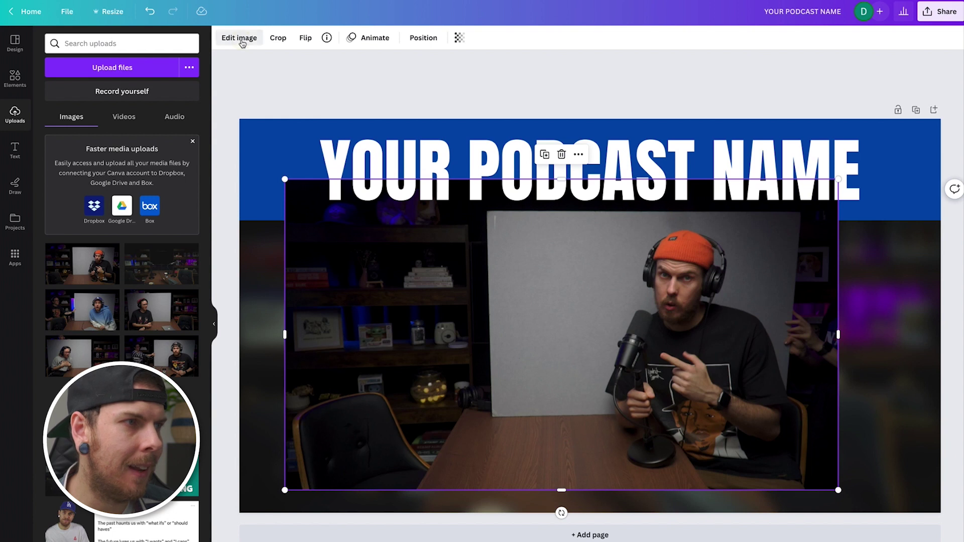
left_click(240, 41)
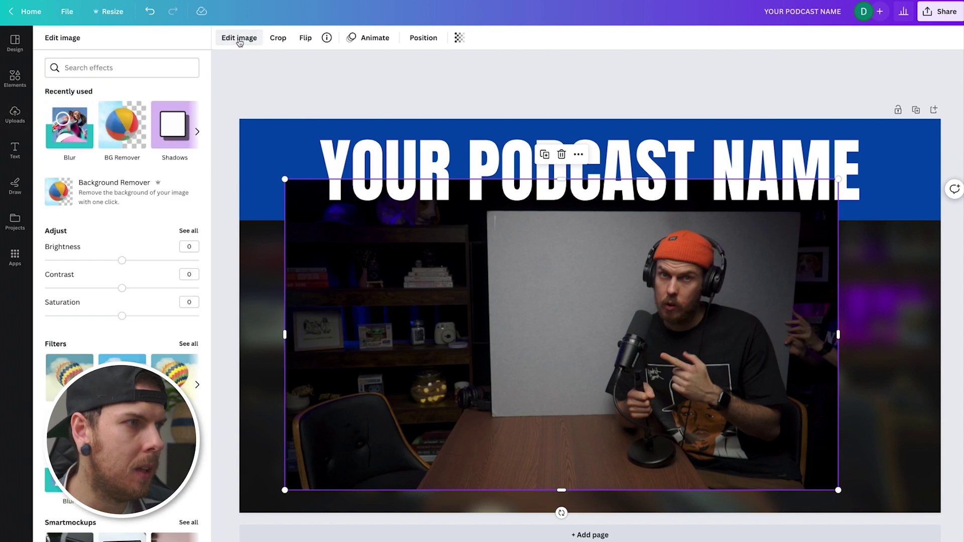
- Remove the host photo's background and enlarge the cut-out at the page's lower right
left_click(86, 195)
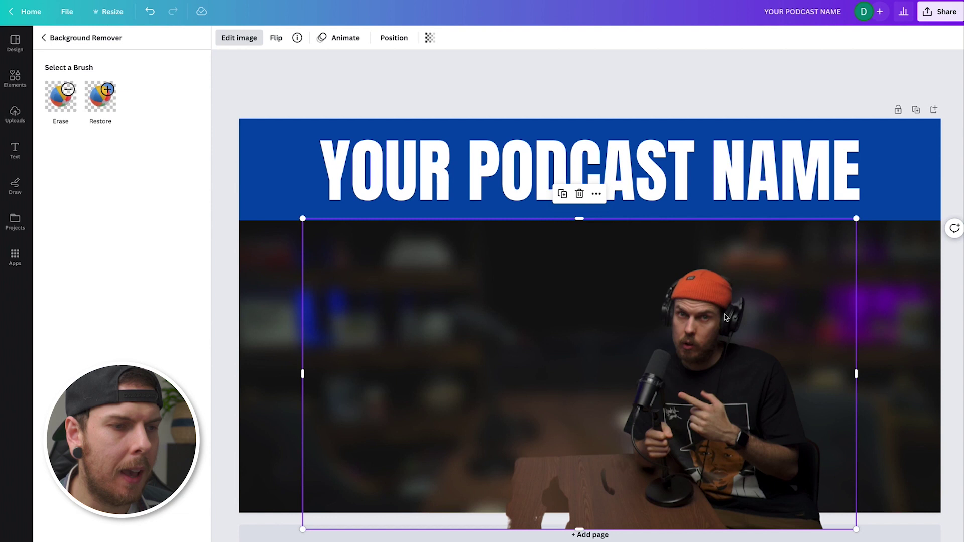
left_click_drag(861, 218, 940, 153)
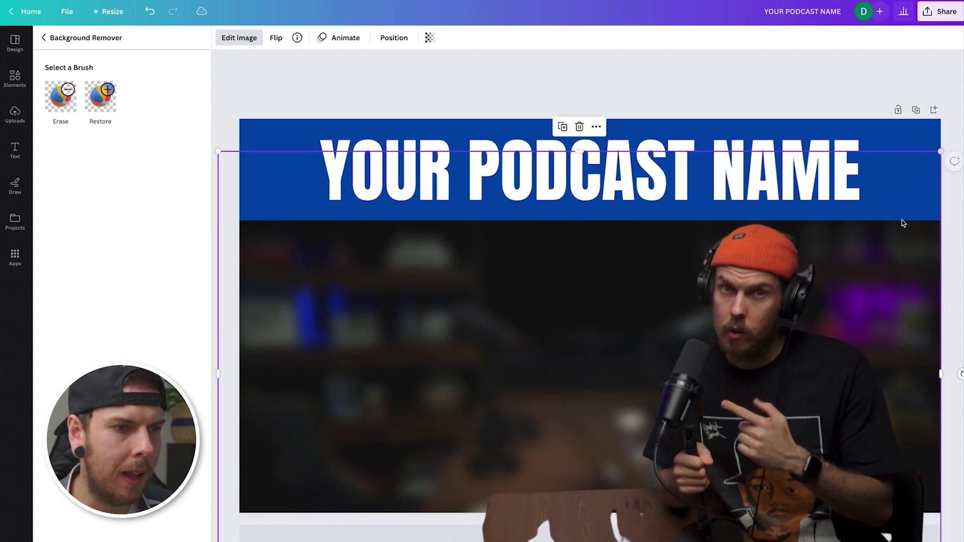
left_click_drag(687, 466, 728, 463)
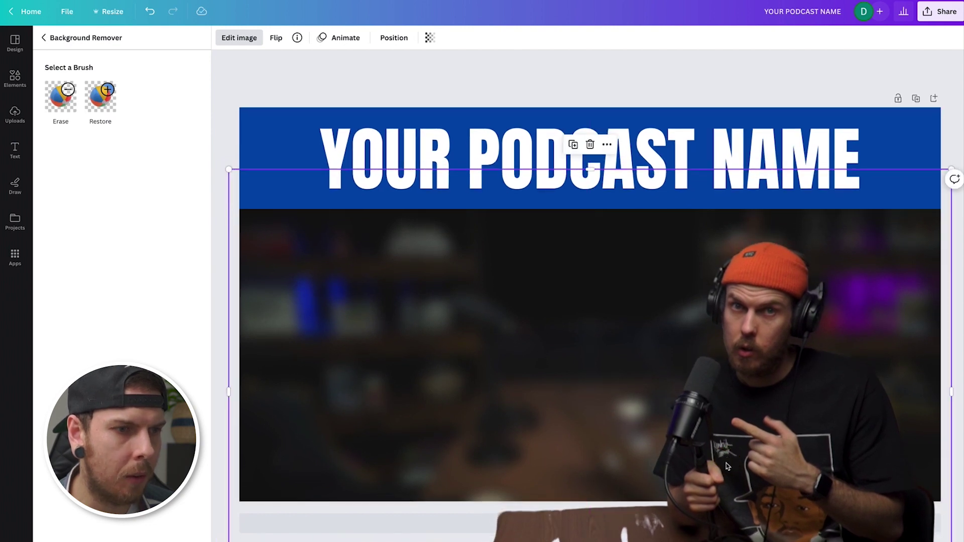
scroll(721, 486, "down", 1)
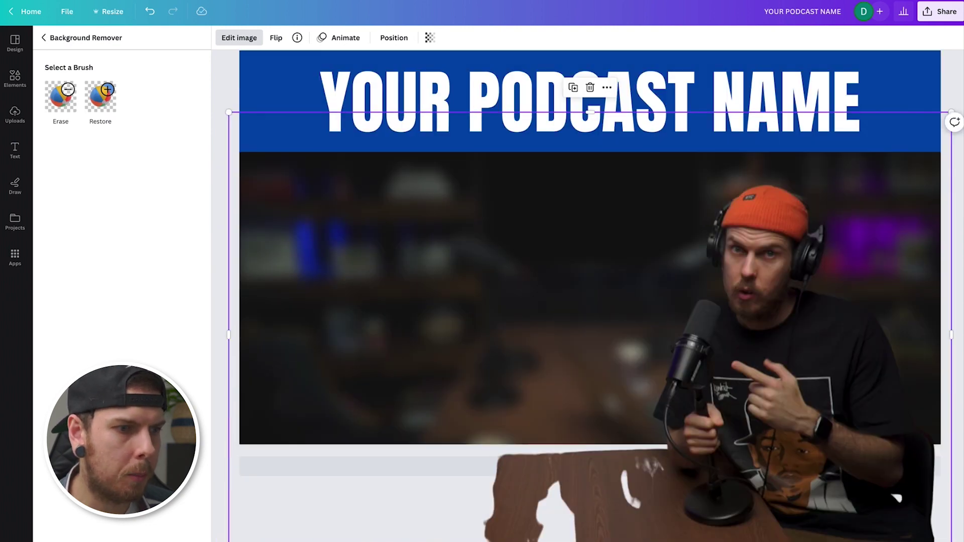
scroll(897, 498, "up", 1)
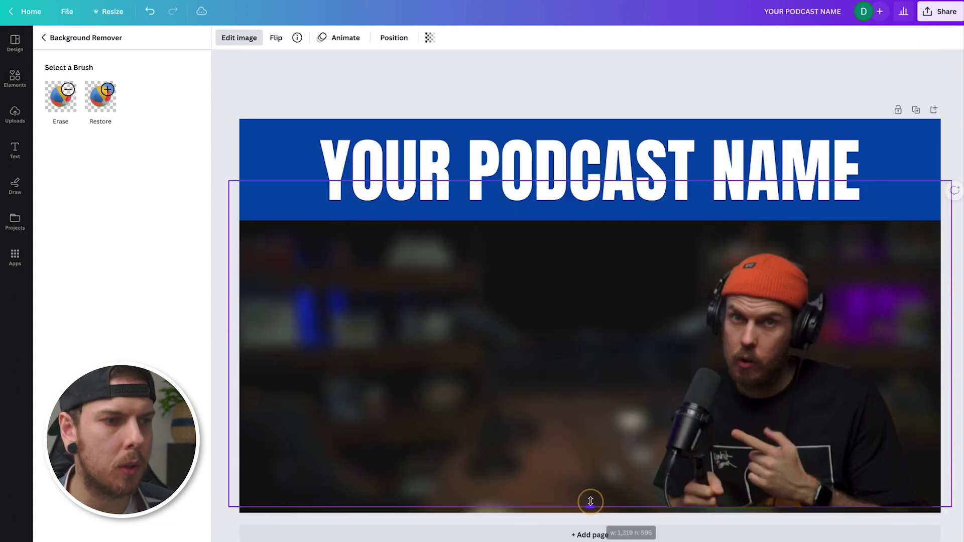
left_click_drag(586, 499, 590, 511)
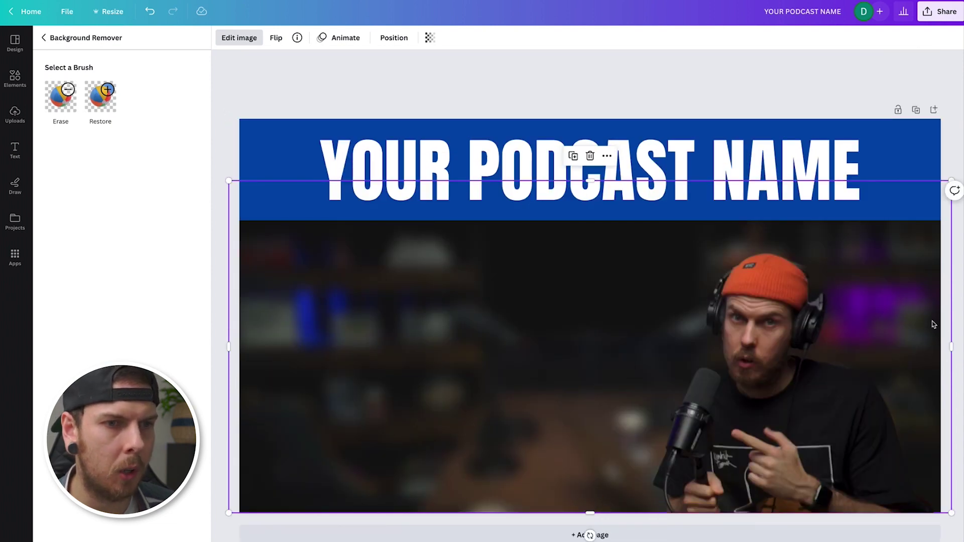
left_click_drag(952, 348, 943, 347)
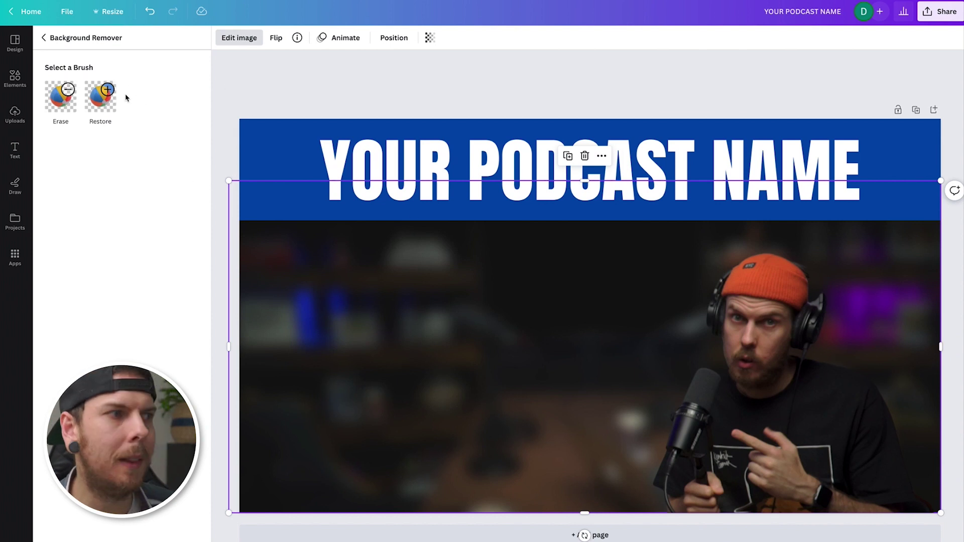
- Restore the headphone band with a size-5 brush, then erase stray edges with a smaller brush
left_click(107, 98)
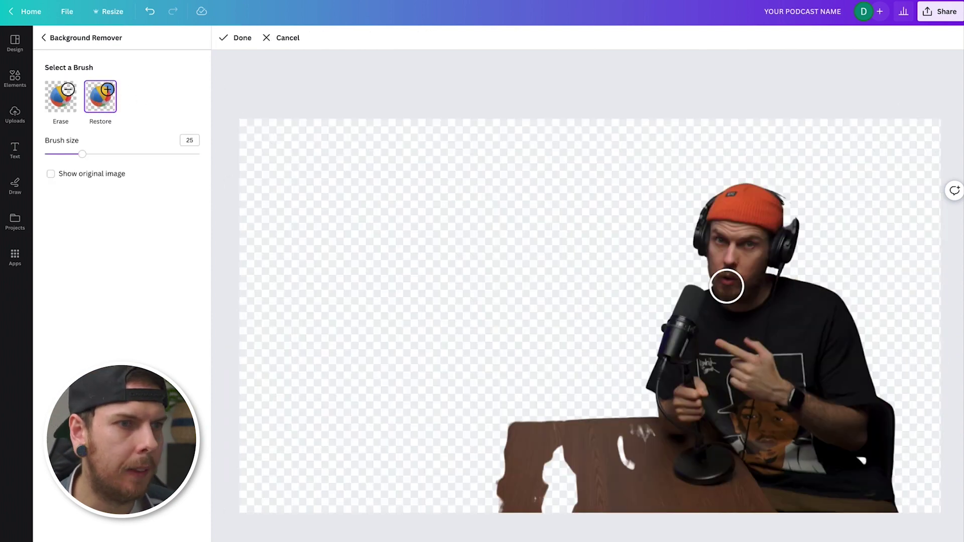
scroll(770, 236, "up", 5)
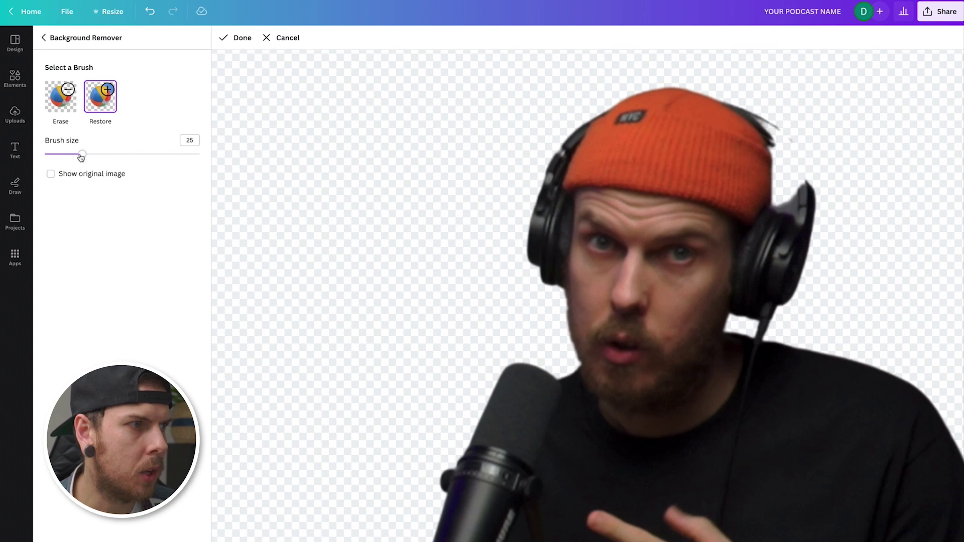
mouse_move(81, 157)
left_mouse_down()
mouse_move(122, 154)
mouse_move(50, 154)
left_mouse_up()
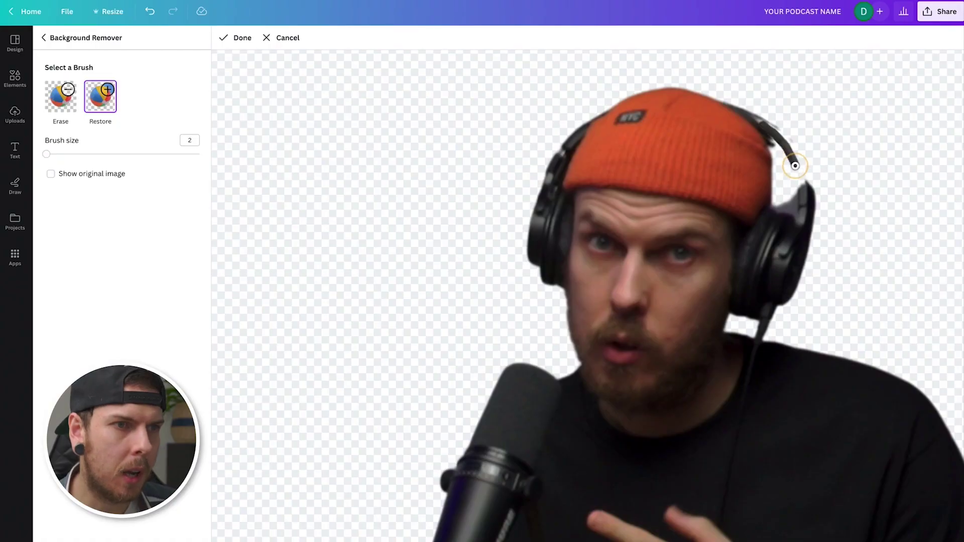
left_click_drag(806, 187, 798, 181)
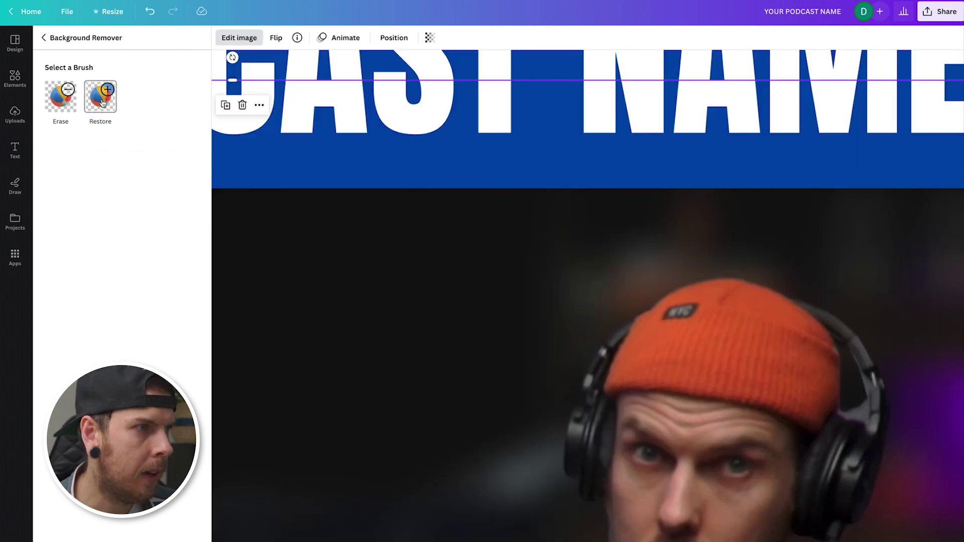
left_click(78, 103)
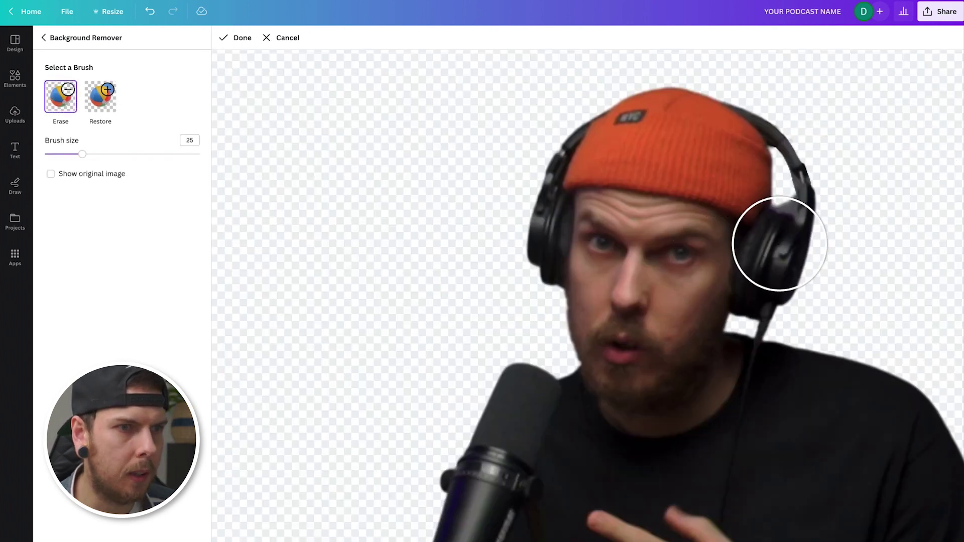
left_click_drag(82, 154, 48, 155)
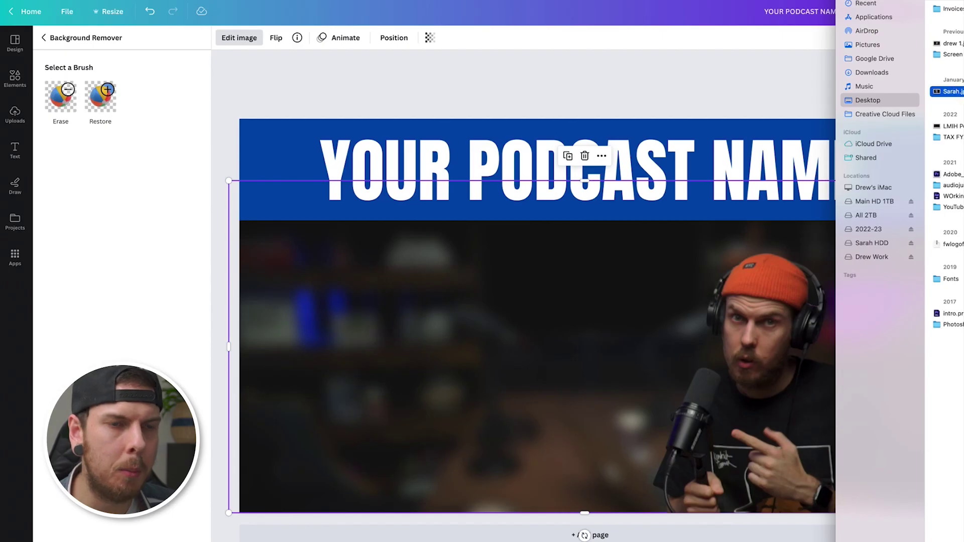
- Add the two-person photo to the design and cut out its background with Background Remover
left_click_drag(947, 90, 431, 303)
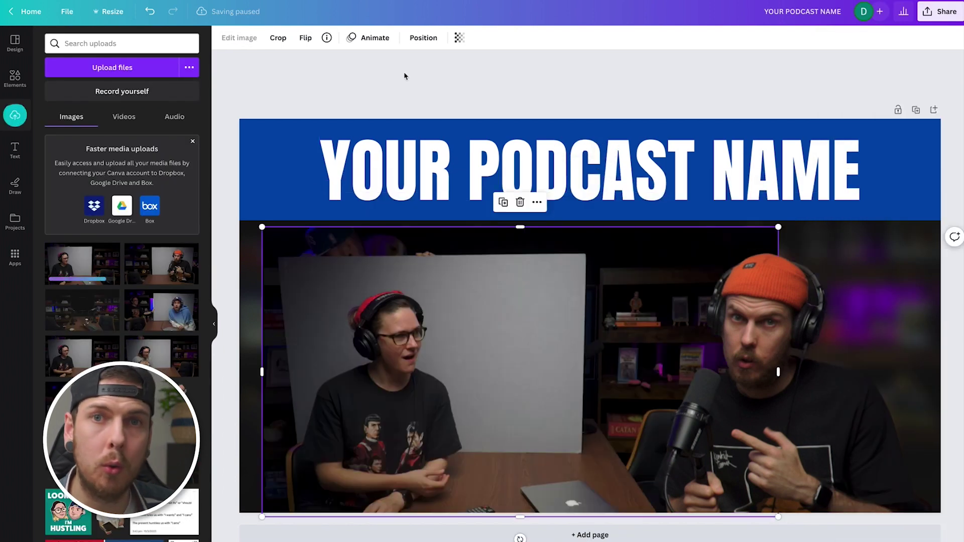
left_click(239, 38)
left_click(77, 198)
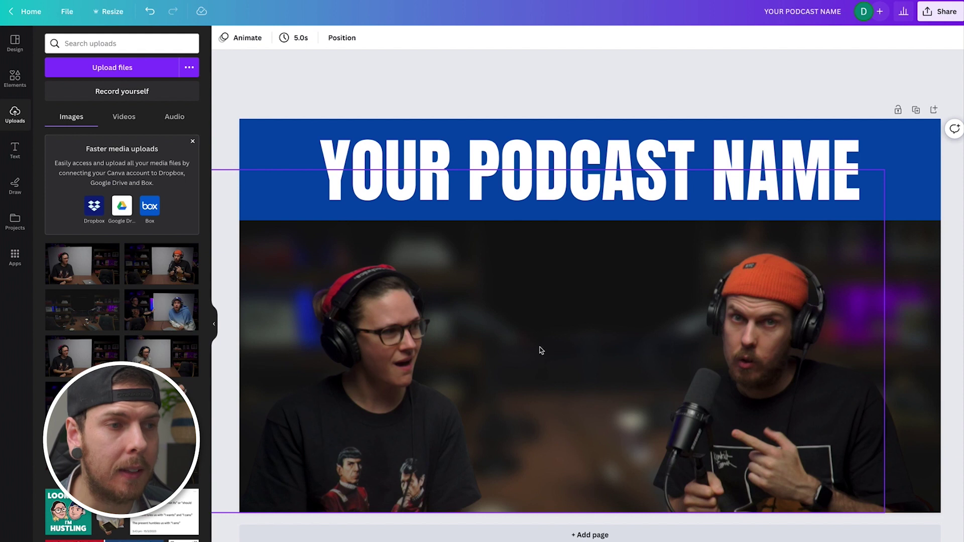
- Add a wide, short white rectangle and centre it horizontally near the bottom of the page
key("r")
left_click_drag(518, 336, 562, 316)
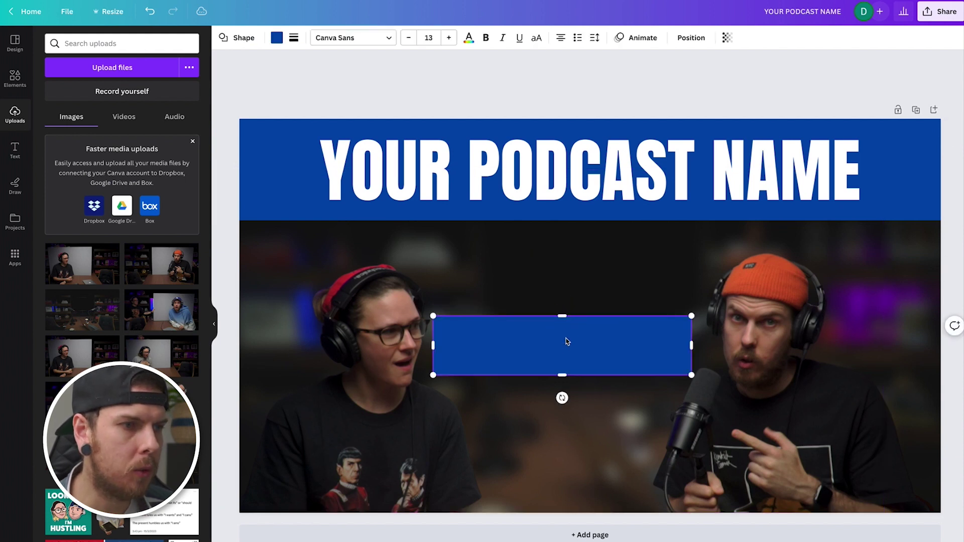
left_click(277, 38)
left_click(141, 98)
left_click_drag(562, 316, 579, 459)
left_click(577, 354)
left_click(573, 355)
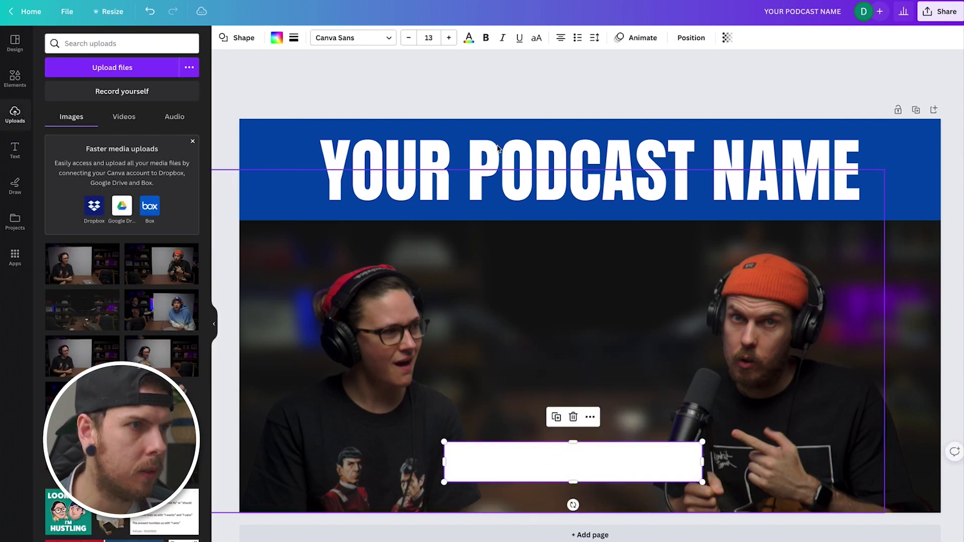
left_click(697, 45)
left_click(163, 148)
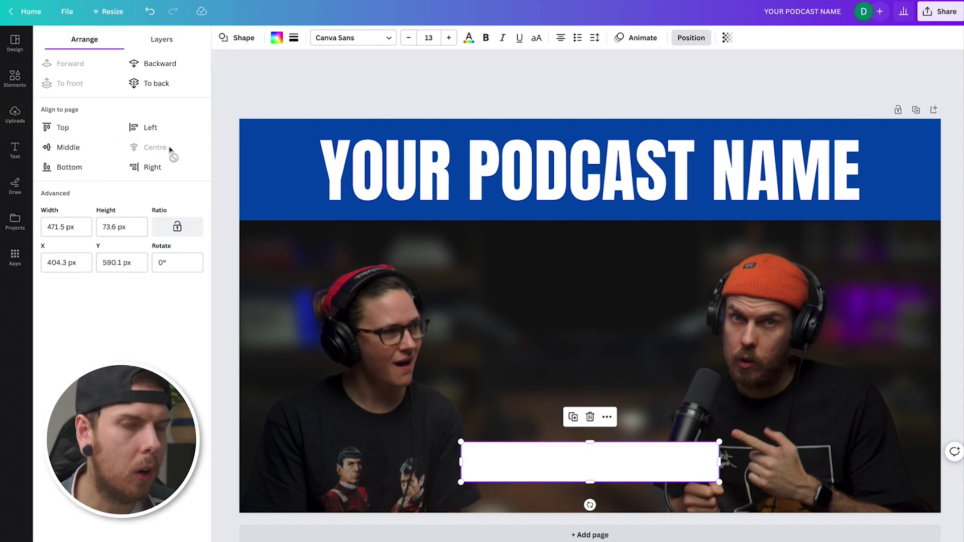
key("Escape")
- Add an 'EPISODE 10' text box and enlarge it to size 56.8
key("t")
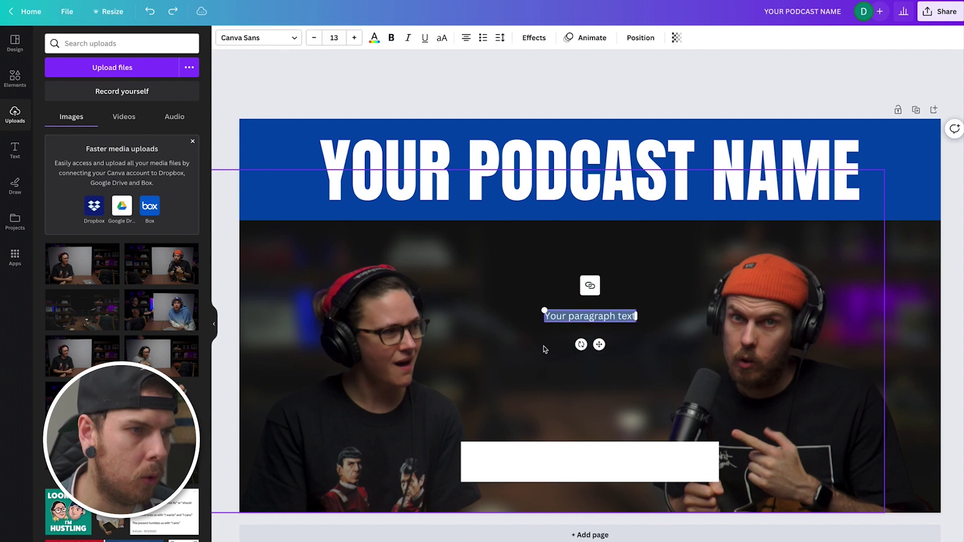
key("BackSpace")
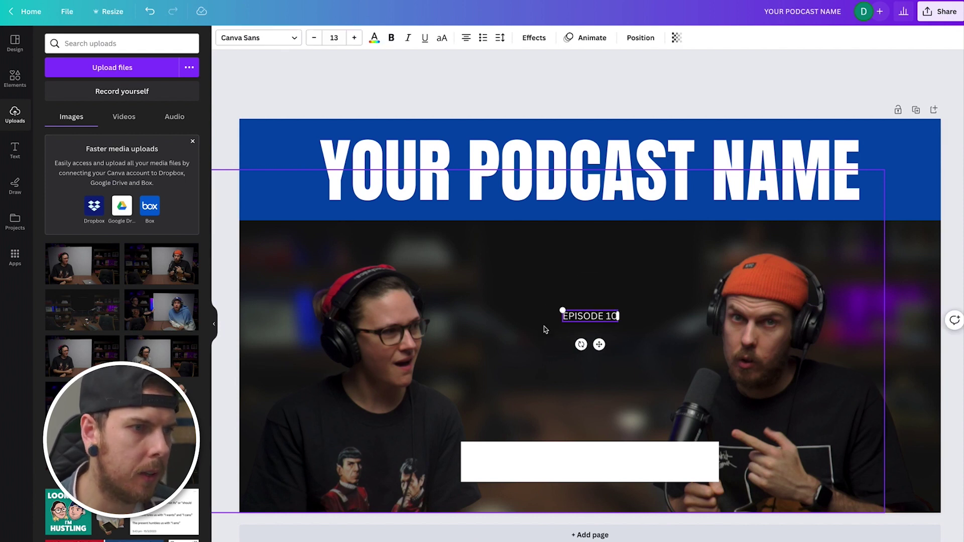
left_click_drag(562, 311, 458, 286)
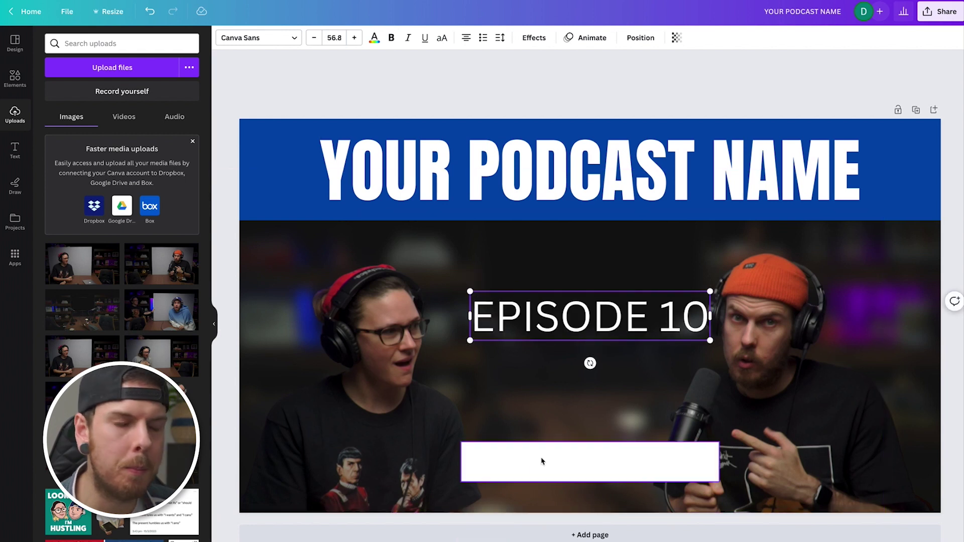
- Make the EPISODE 10 text red and move it into the white bar
left_click(374, 39)
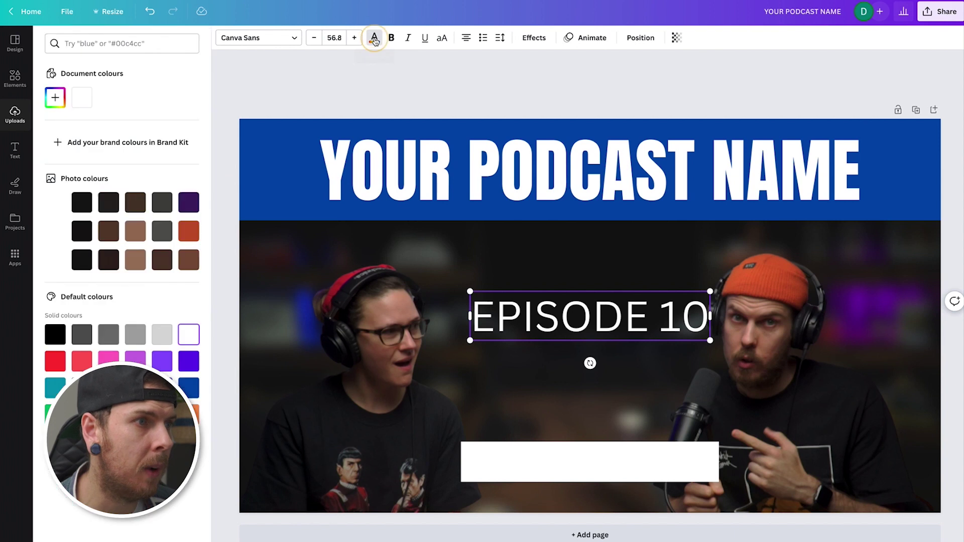
left_click(57, 362)
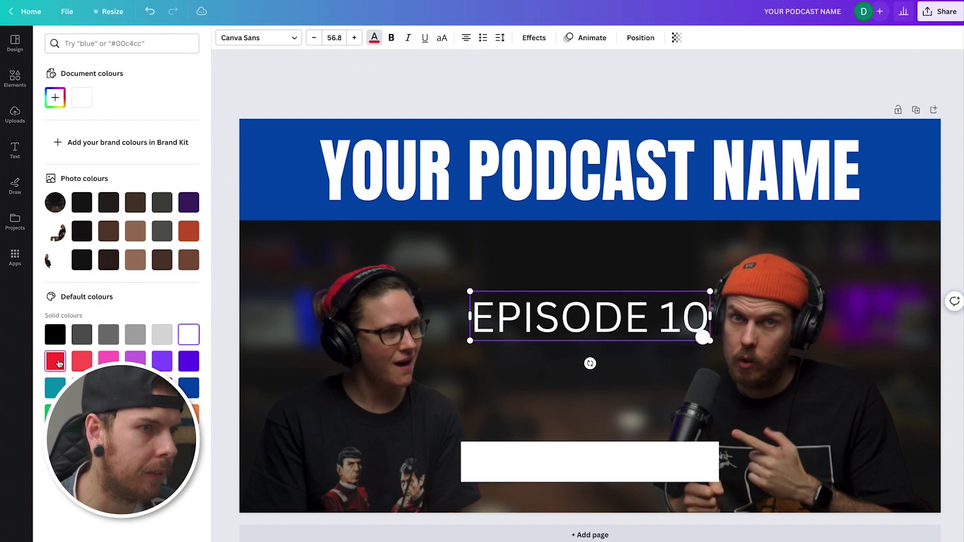
left_click(532, 352)
left_click(576, 318)
left_click_drag(576, 317, 577, 458)
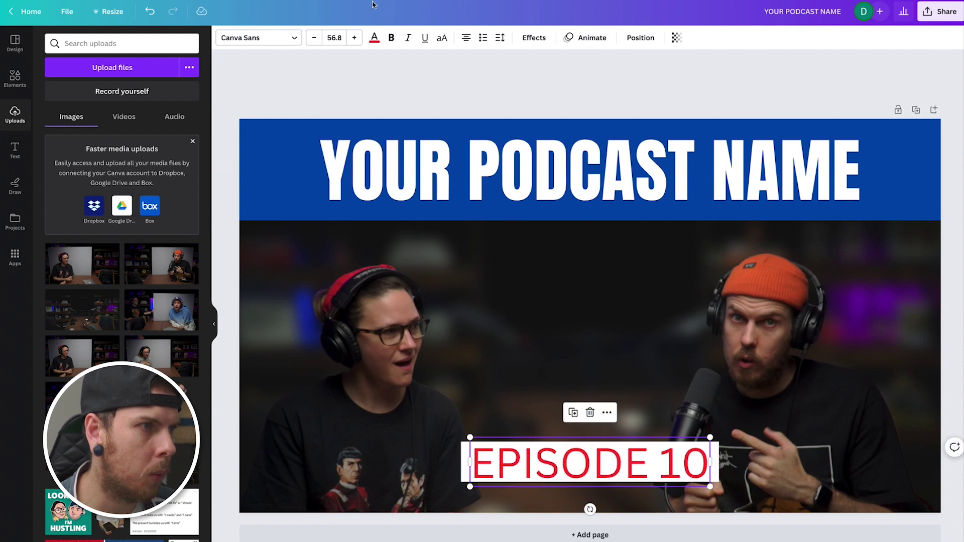
- Set EPISODE 10 to the Horizon font and shrink it to size 40.8, centred in the bar
left_click(270, 39)
scroll(126, 342, "down", 5)
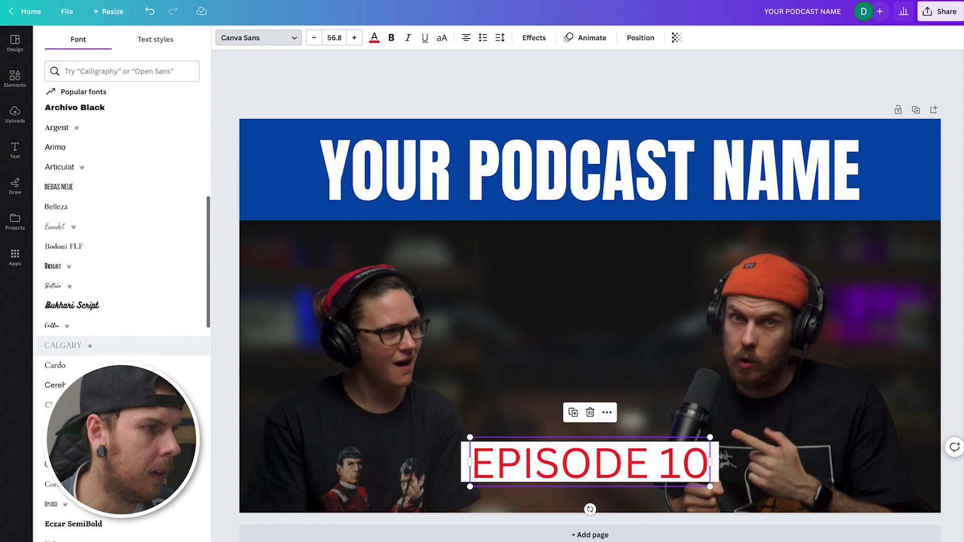
scroll(80, 384, "down", 10)
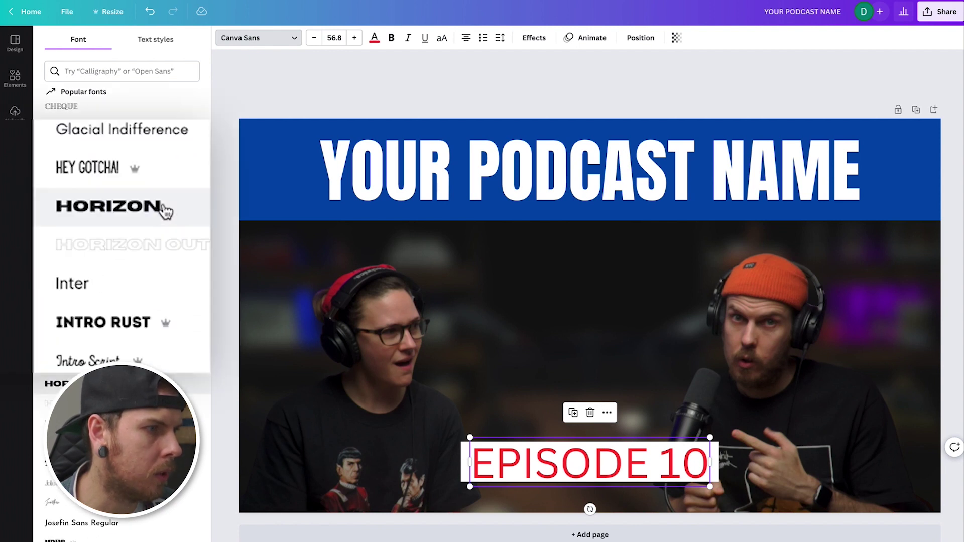
left_click(84, 387)
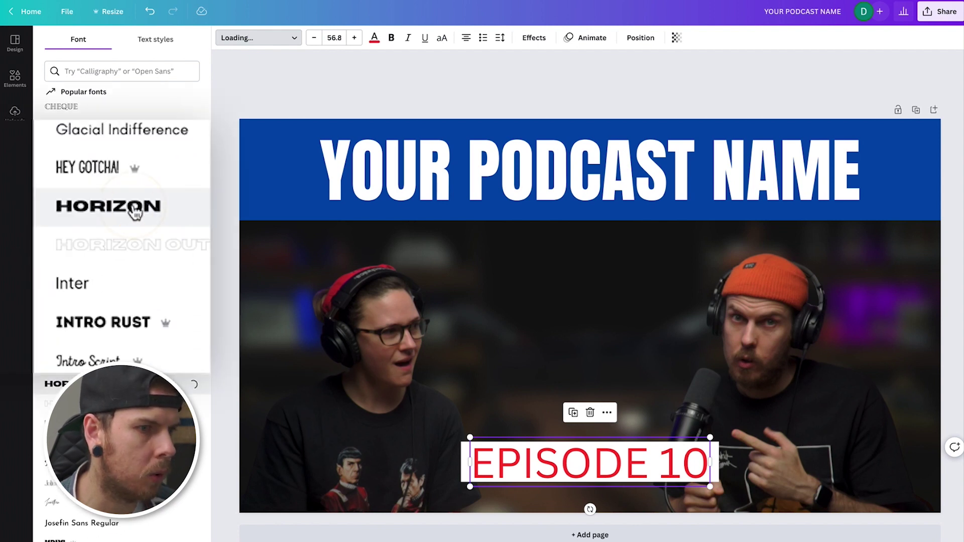
left_click_drag(766, 436, 710, 442)
left_click_drag(619, 463, 624, 464)
left_click(658, 369)
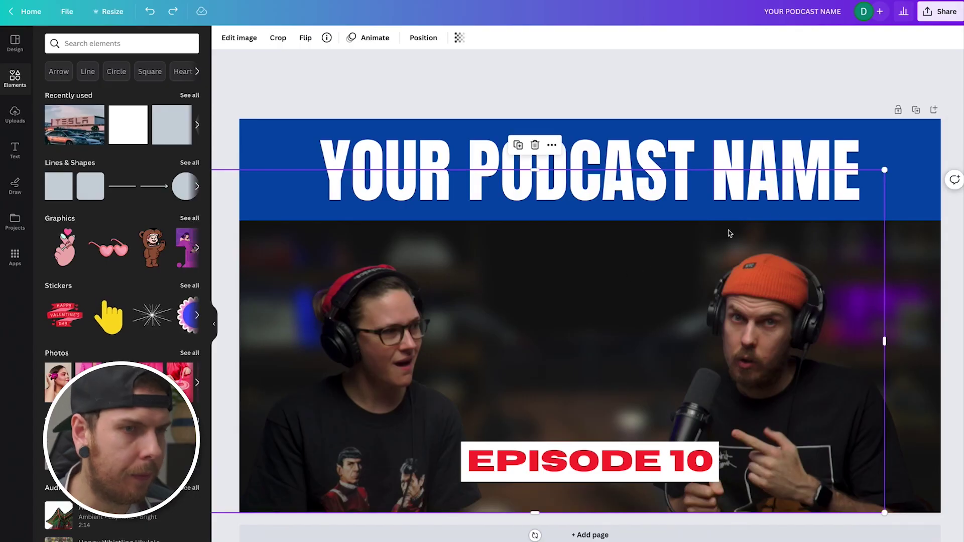
- Redo the photo enlargement, then enlarge the man's cut-out and shift it right and down
key("ctrl+y")
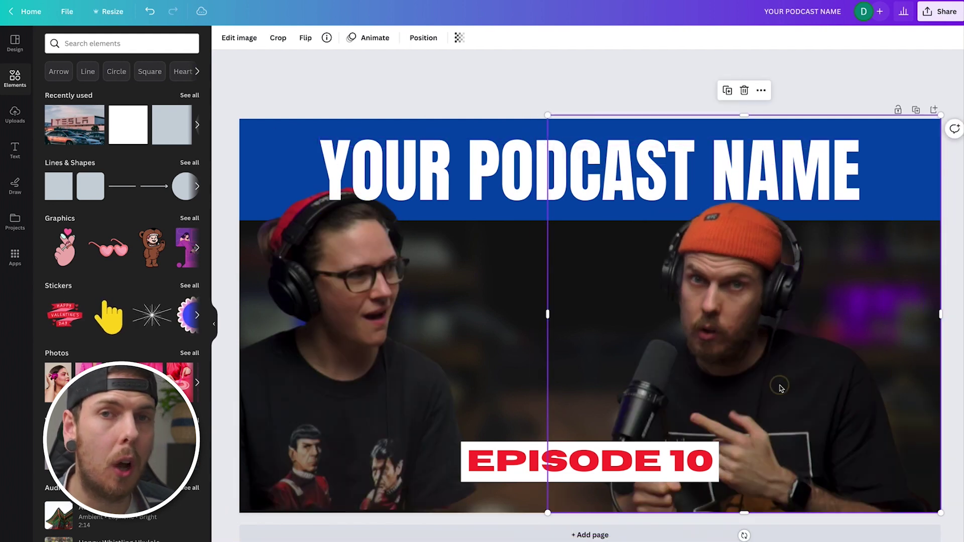
left_click_drag(594, 98, 576, 85)
left_click_drag(748, 241, 766, 256)
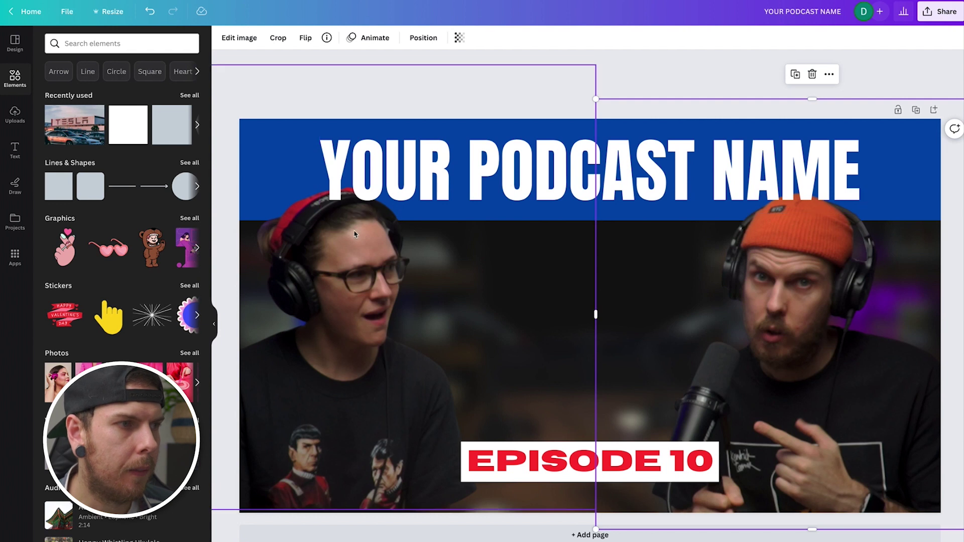
- Unlock the podcast title and send it back two layers so it sits behind the man
left_click(545, 174)
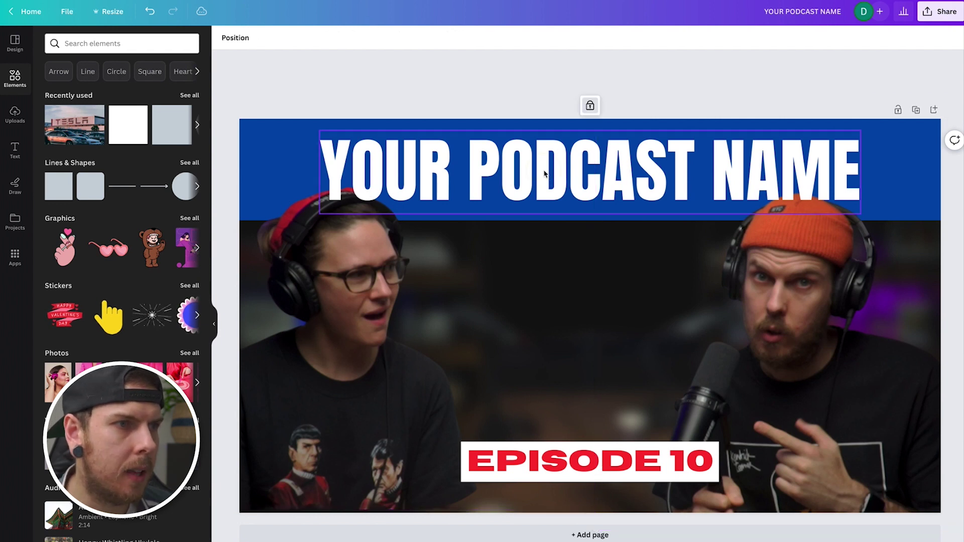
left_click(590, 107)
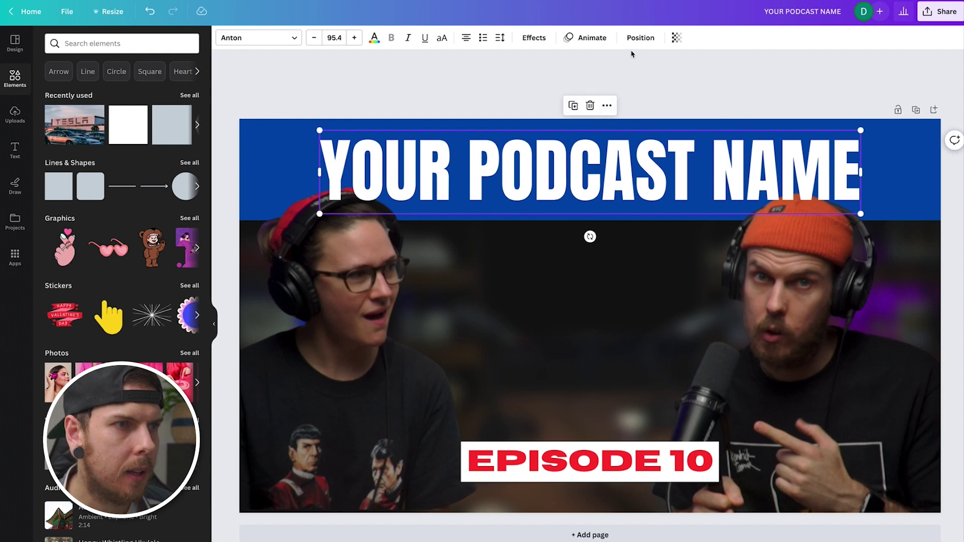
left_click(641, 39)
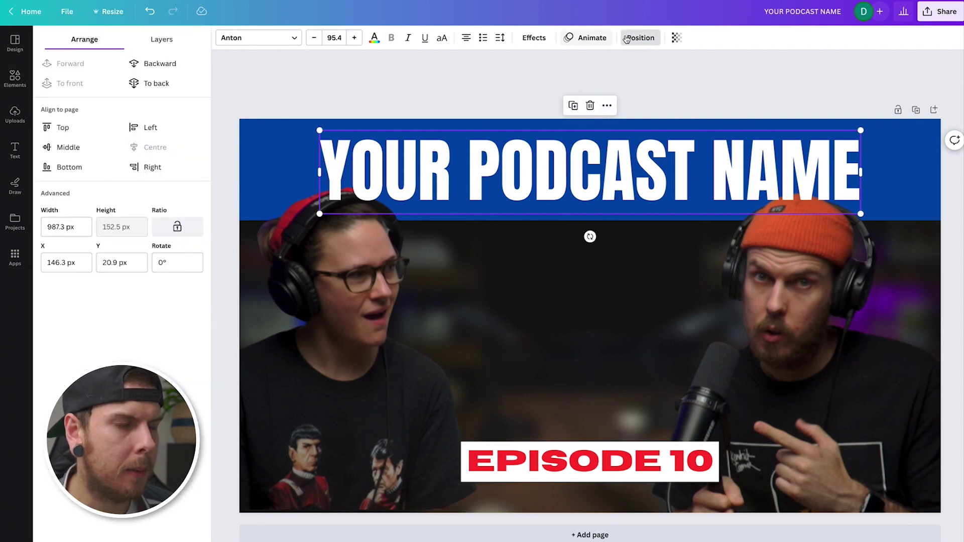
left_click(176, 64)
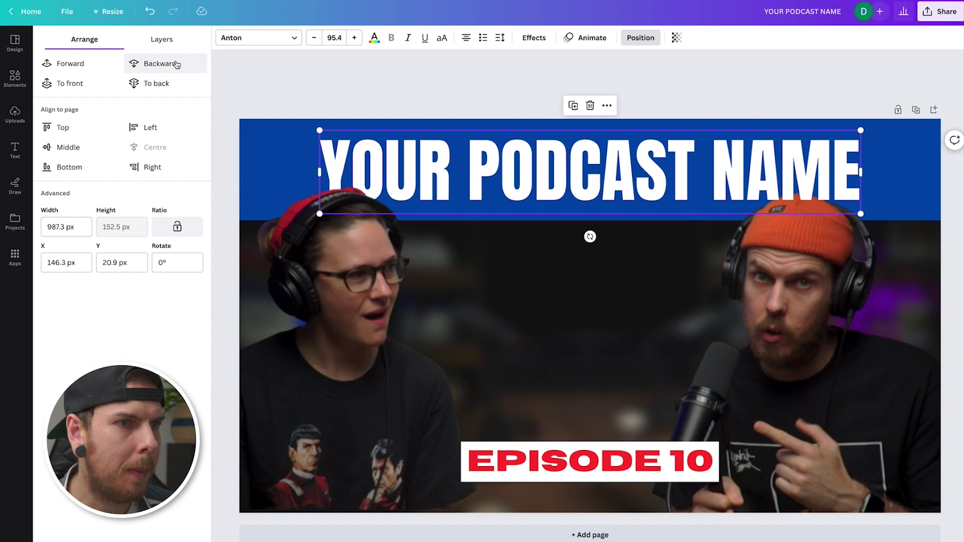
left_click(177, 64)
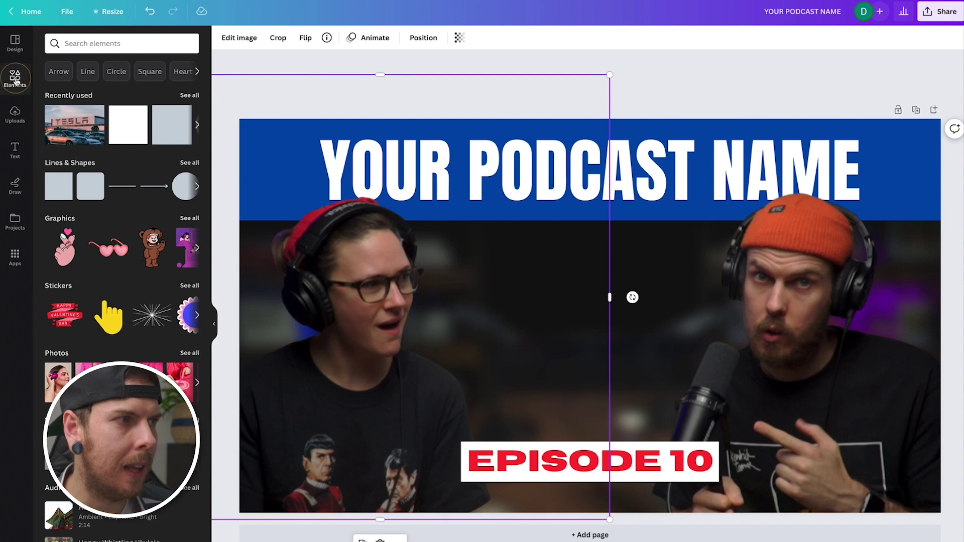
- Search elements for 'tesla' and place the white Tesla desert photo, shrunk, in the centre
left_click(59, 51)
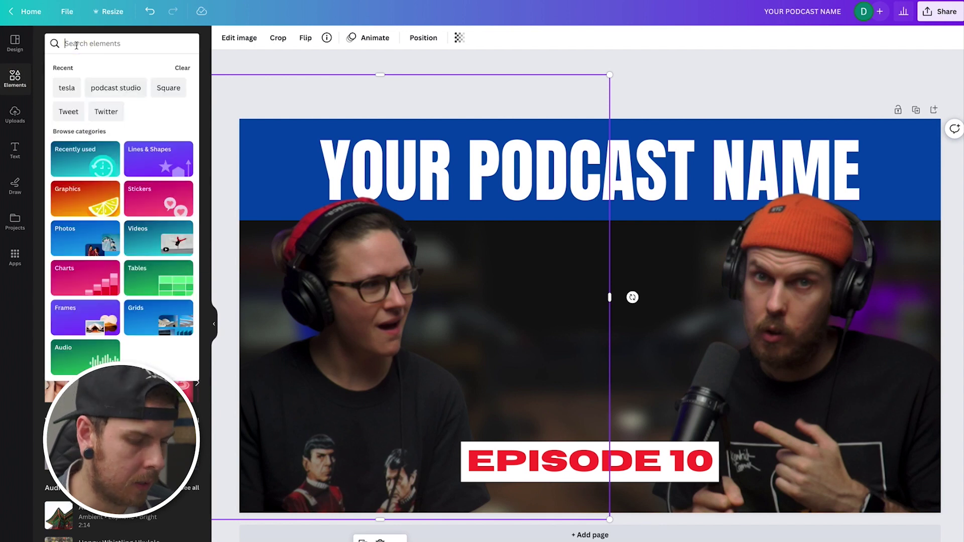
type("tesla")
left_click(78, 87)
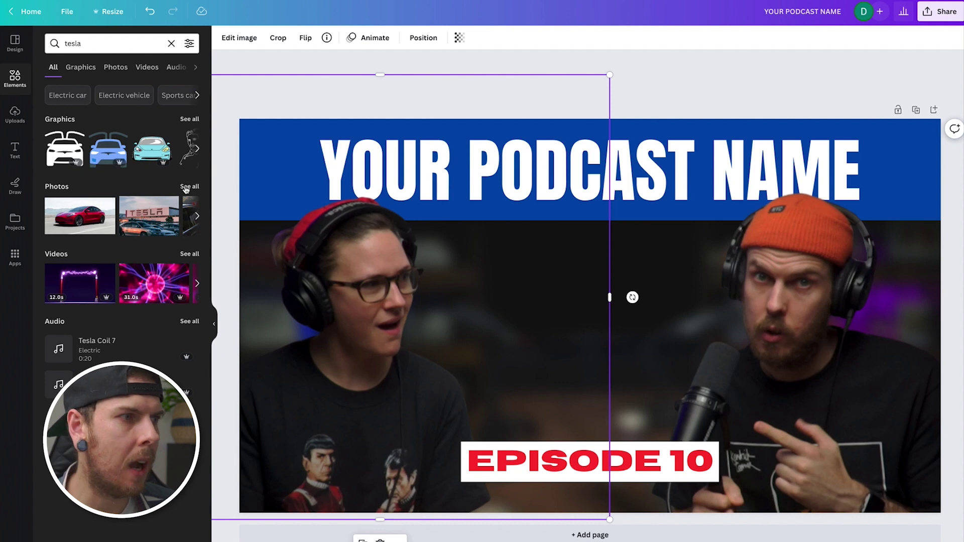
left_click(187, 188)
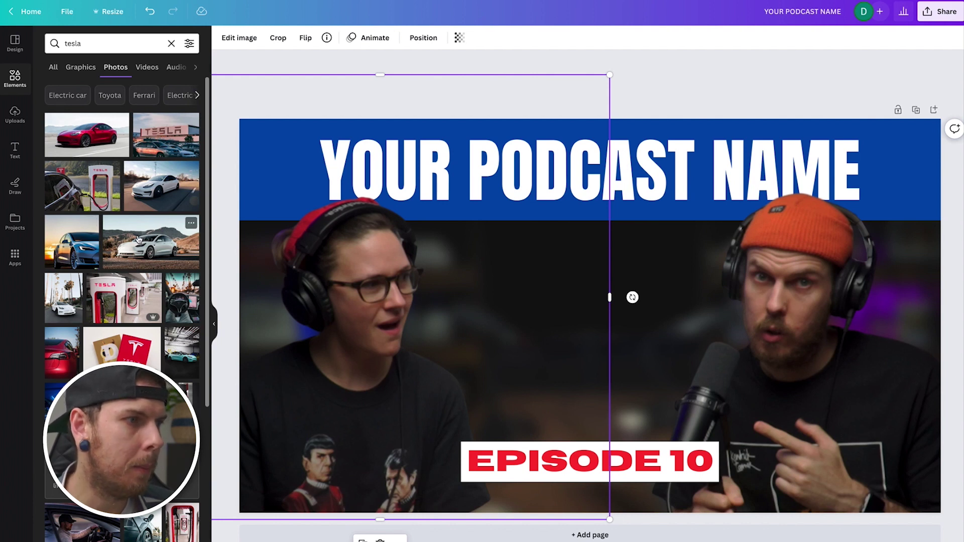
key("Tab")
left_click_drag(144, 254, 603, 352)
left_click_drag(351, 222, 465, 282)
left_click_drag(592, 342, 572, 291)
- Unlock the right-hand background photo and reselect the Tesla photo
left_click(739, 290)
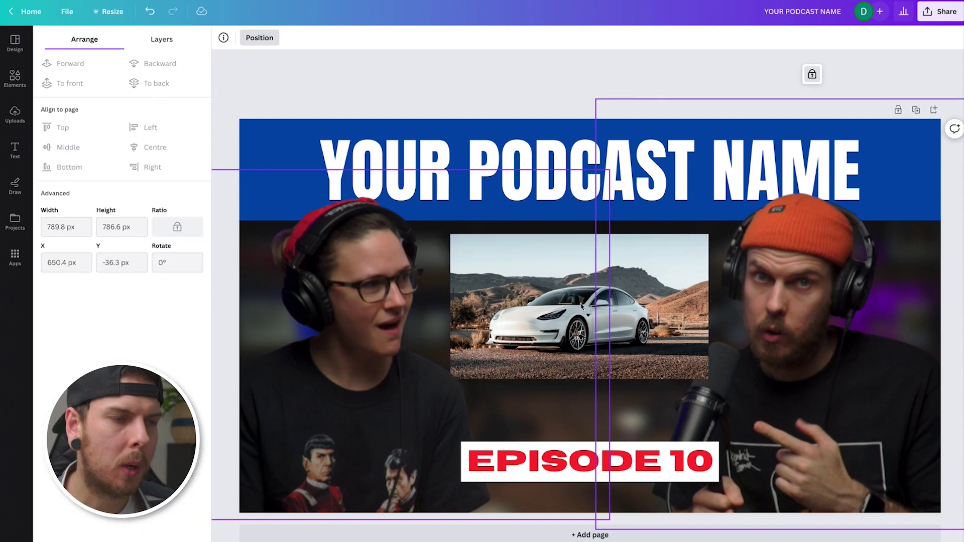
left_click(812, 75)
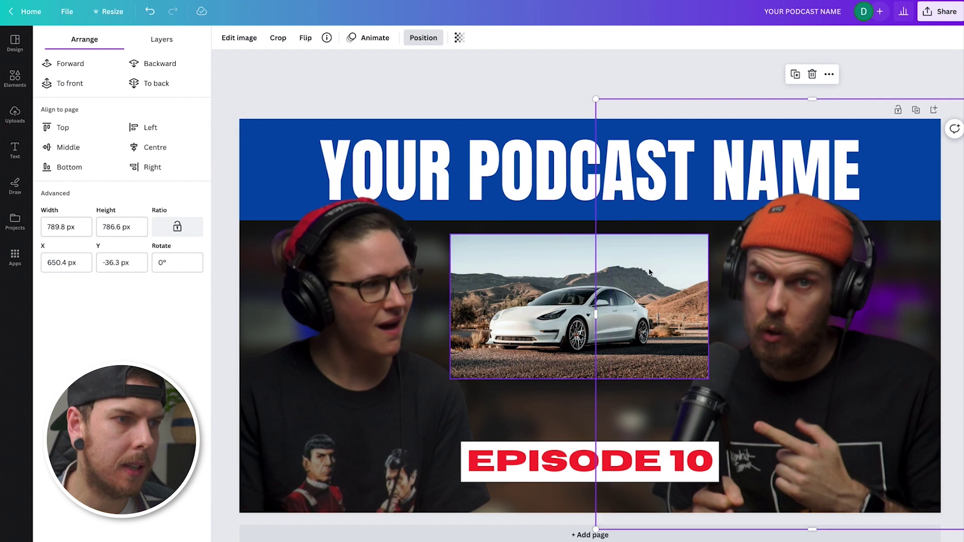
left_click(602, 267)
left_click(602, 267)
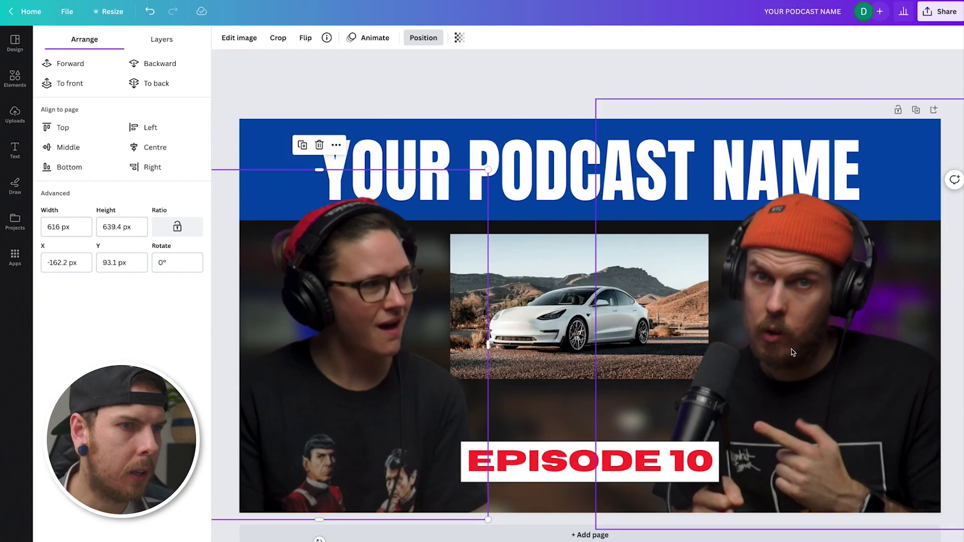
- Give the right-hand host's photo a Drop shadow with an increased size
left_click(803, 312)
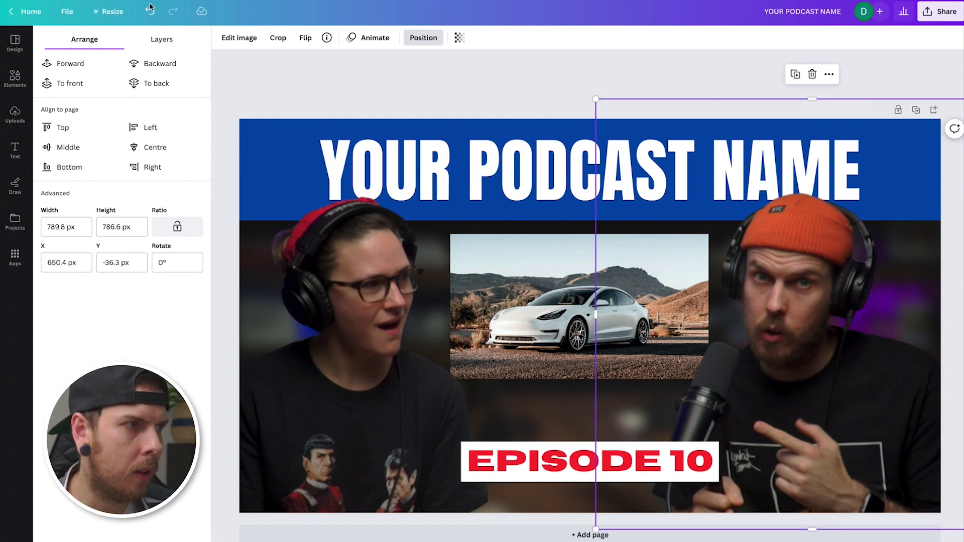
left_click(238, 44)
scroll(122, 362, "down", 1)
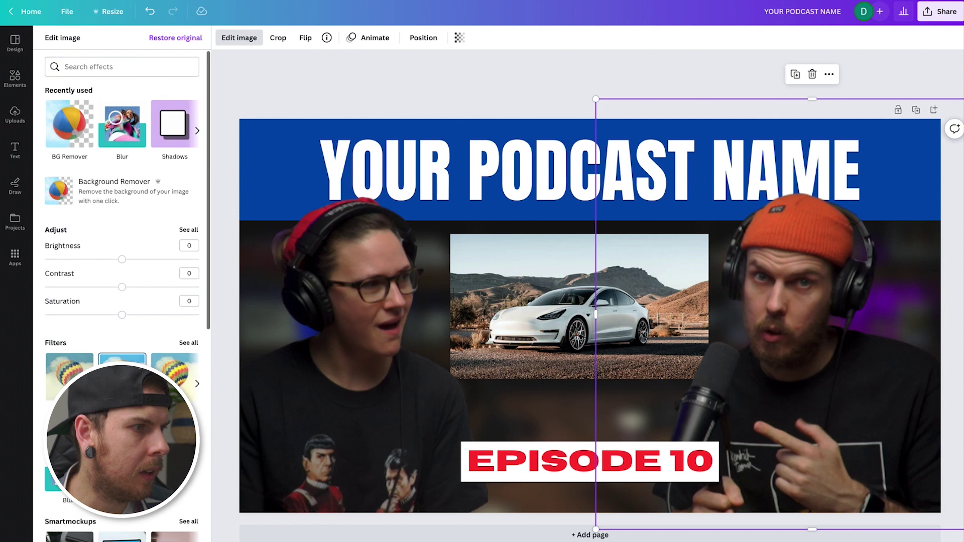
scroll(133, 237, "down", 4)
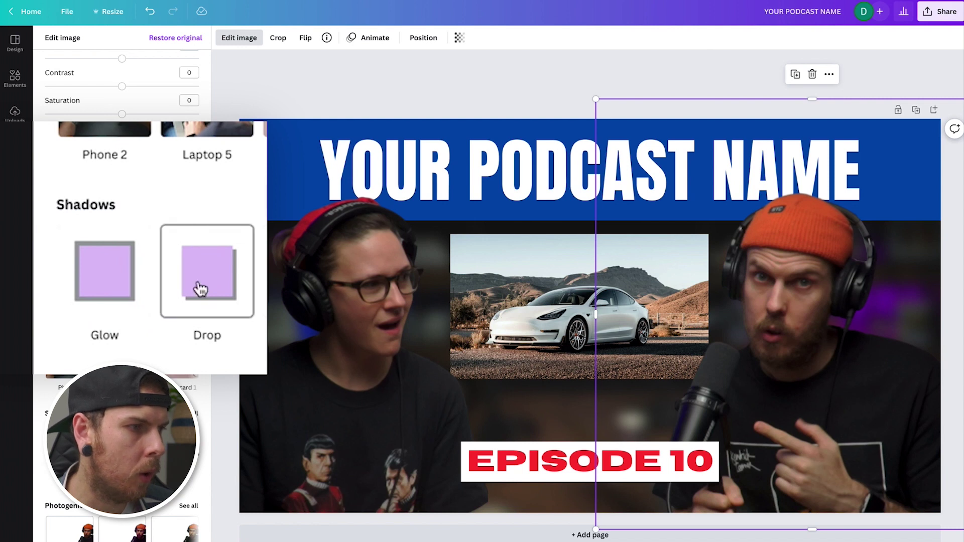
left_click(125, 287)
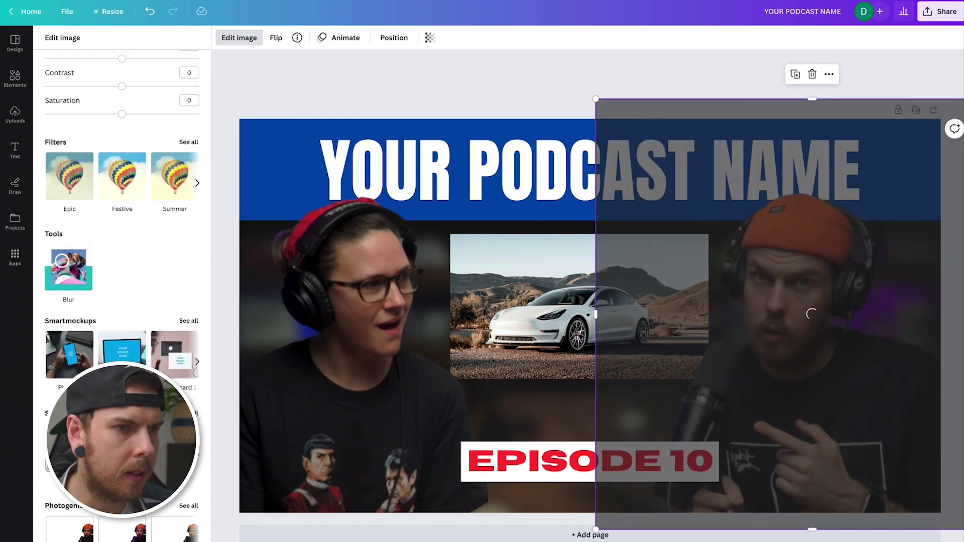
mouse_move(61, 82)
left_mouse_down()
mouse_move(88, 82)
mouse_move(72, 83)
left_mouse_up()
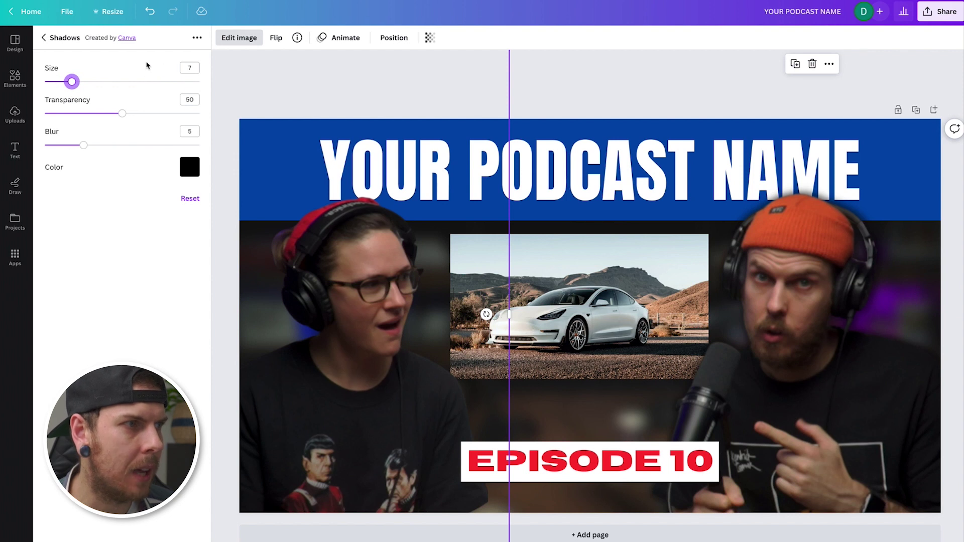
left_click_drag(72, 82, 72, 81)
left_click(338, 254)
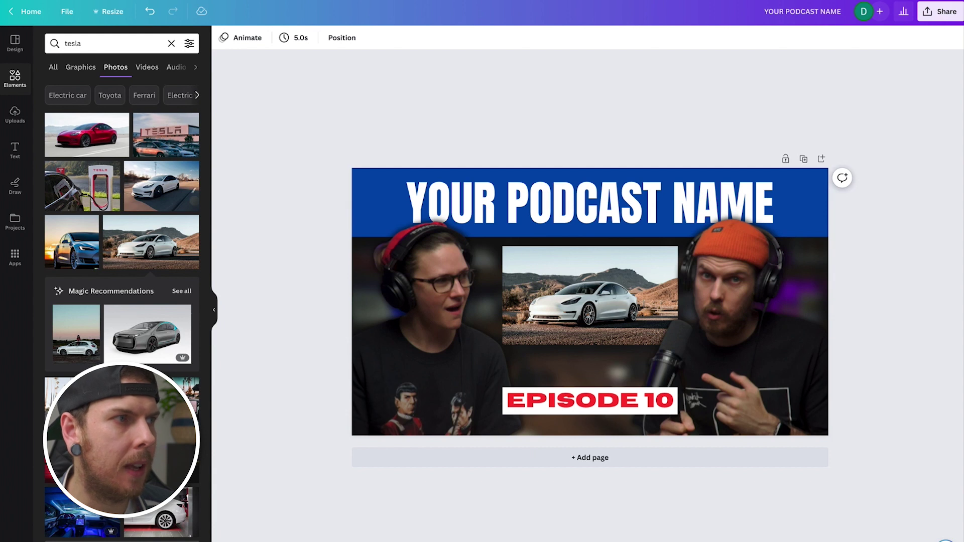
- Copy and resize the thumbnail into a 1080 × 1080 px square design
left_click(113, 14)
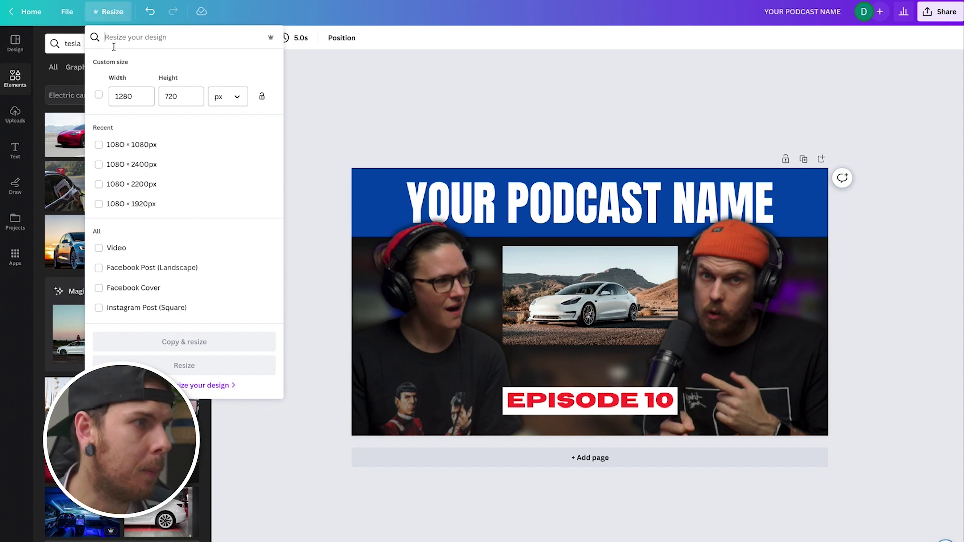
left_click(99, 145)
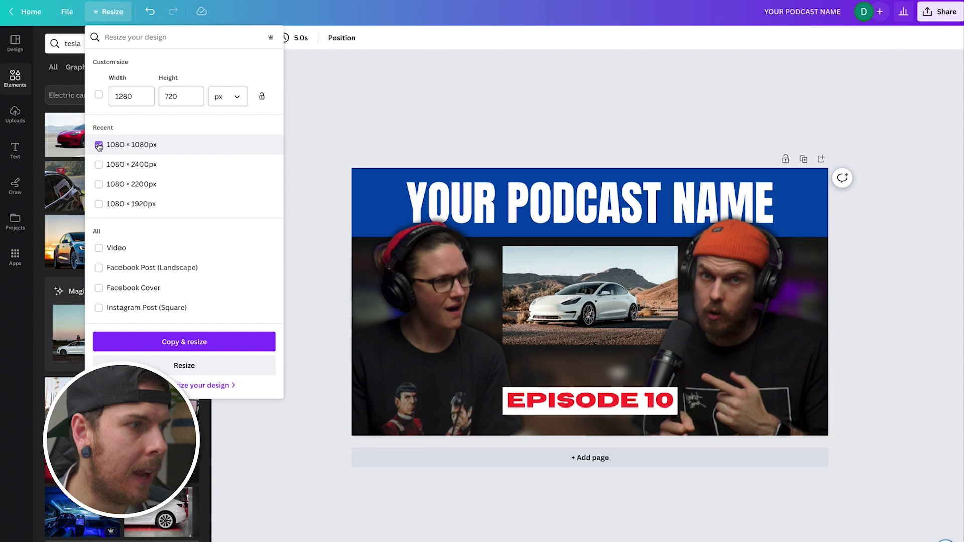
left_click(177, 345)
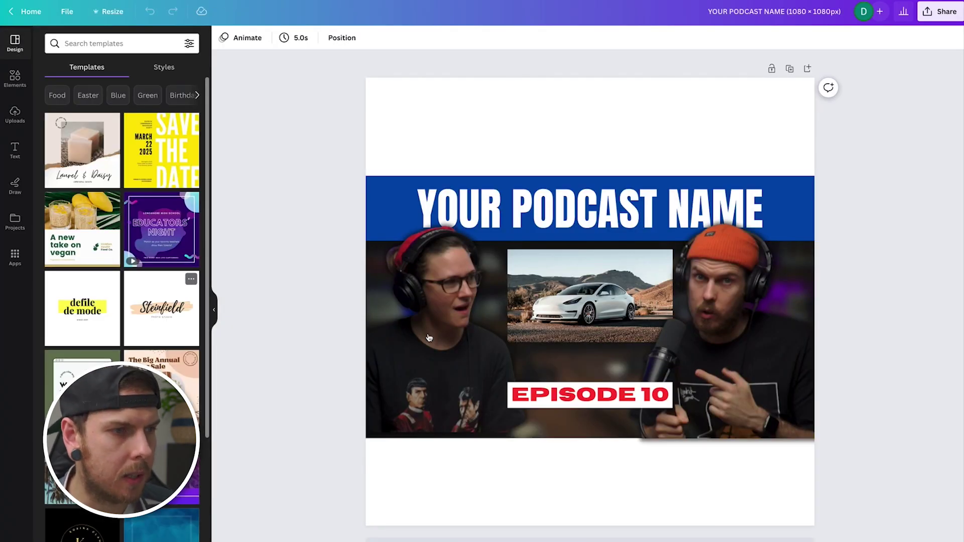
- Select the blue title band together with its title text and move them to the top
left_click(692, 213)
left_click(280, 147)
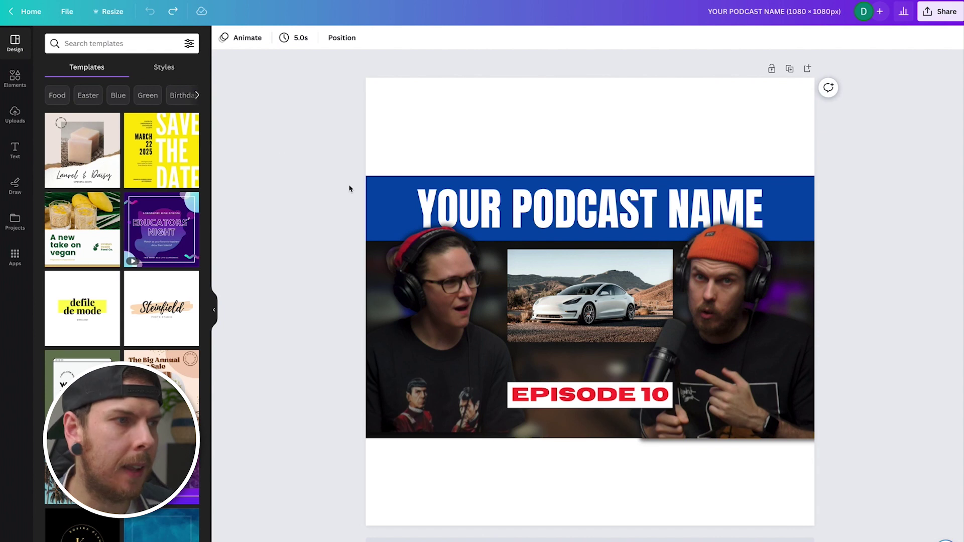
left_click(384, 200)
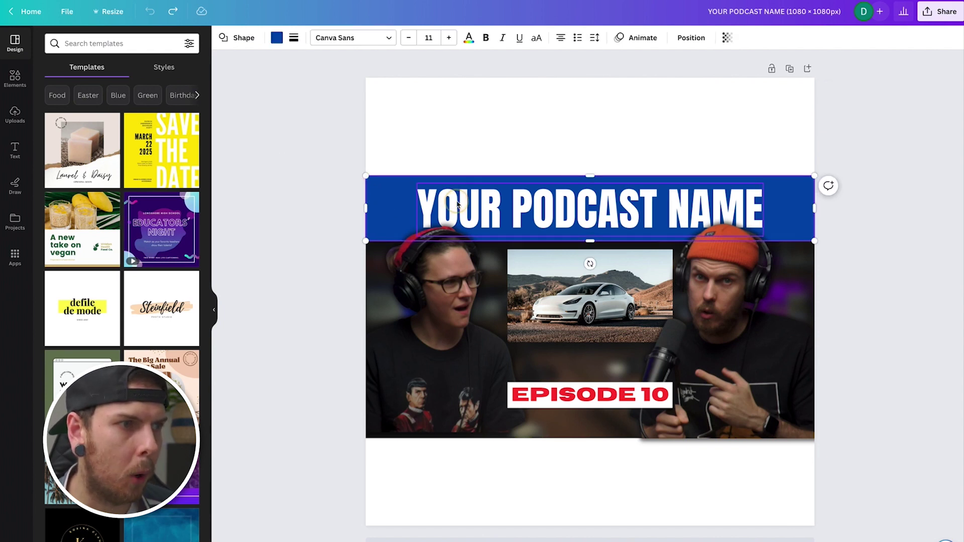
left_click(457, 203, "shift")
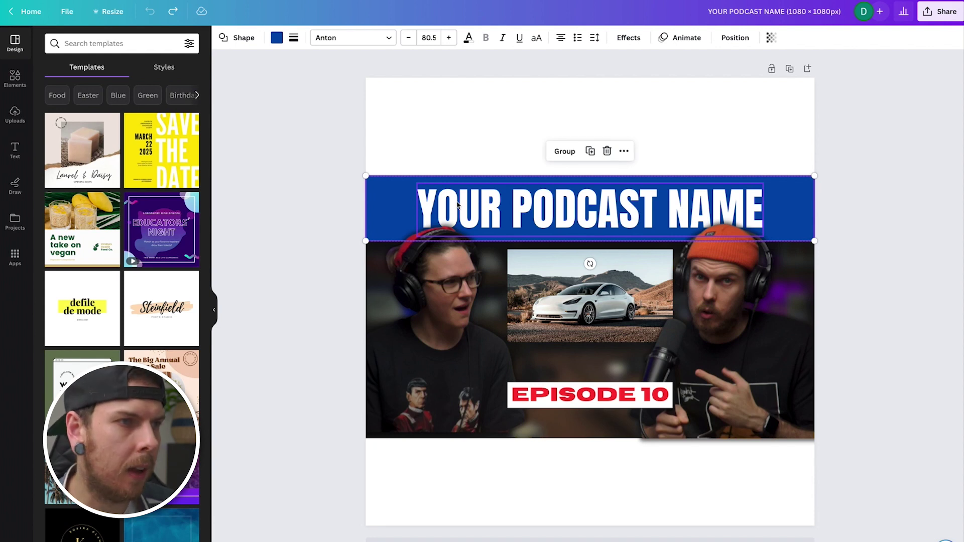
left_click_drag(457, 204, 456, 105)
- Enlarge the background photo to fill the square, enlarge the left host and reposition the right host
left_click(653, 197)
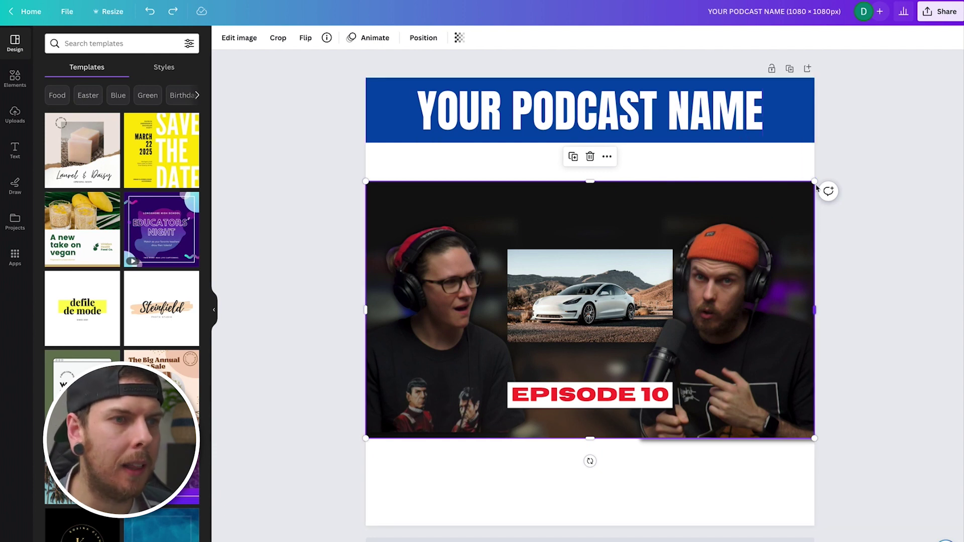
left_click_drag(814, 183, 913, 123)
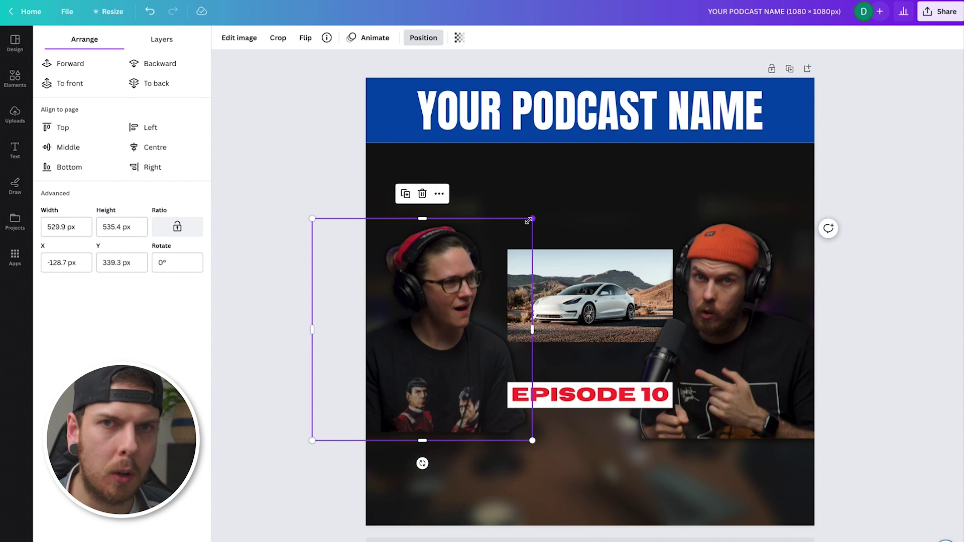
left_click_drag(528, 220, 577, 216)
left_click(754, 259)
left_click_drag(754, 259, 761, 285)
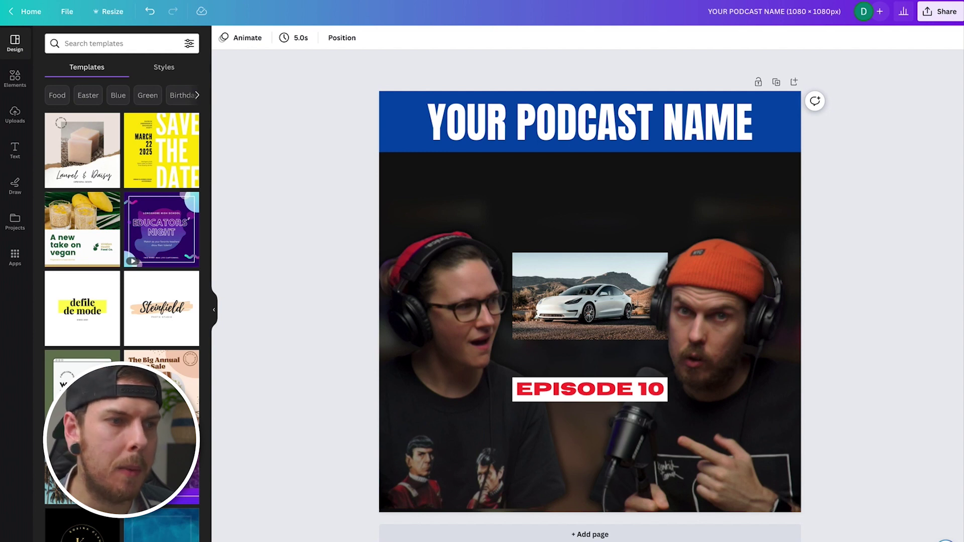
- Group EPISODE 10 with its white box, move it lower, centre it horizontally and enlarge it
left_click(569, 391)
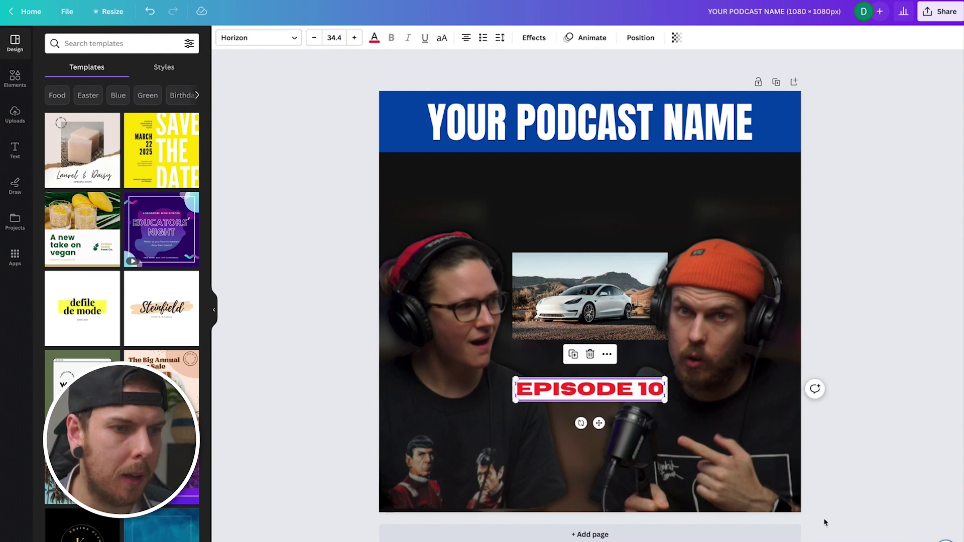
scroll(588, 355, "up", 5, "ctrl")
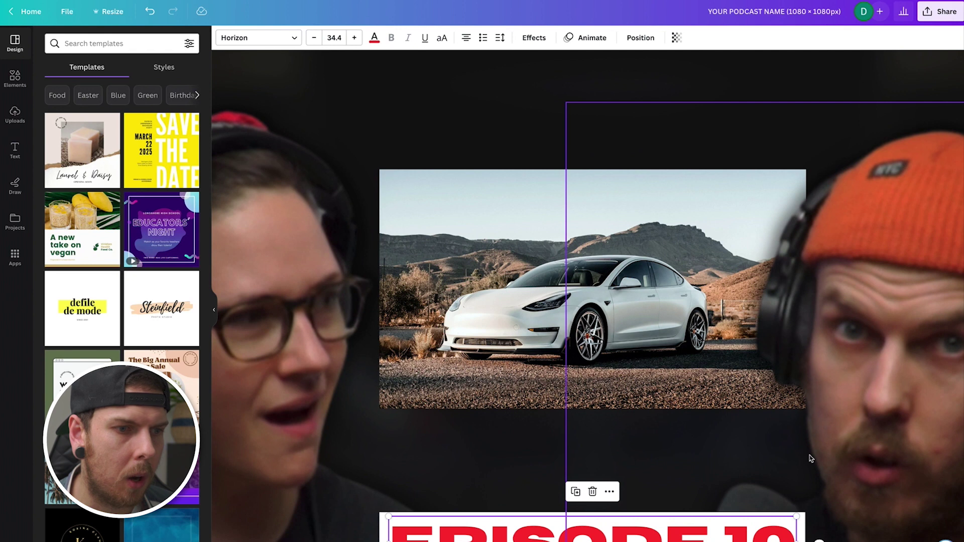
left_click(283, 474, "shift")
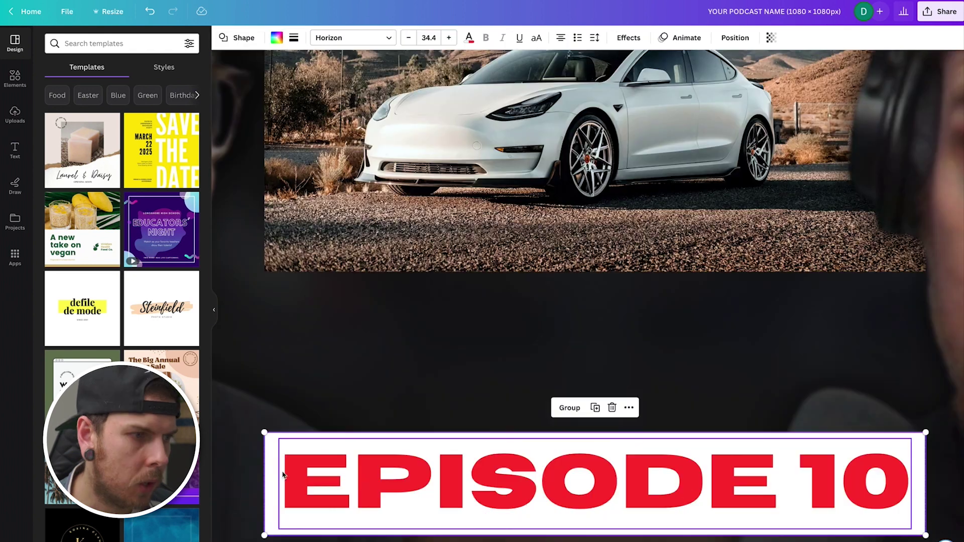
left_click(569, 408)
scroll(674, 437, "down", 5, "ctrl")
left_click_drag(562, 364, 562, 419)
left_click(641, 37)
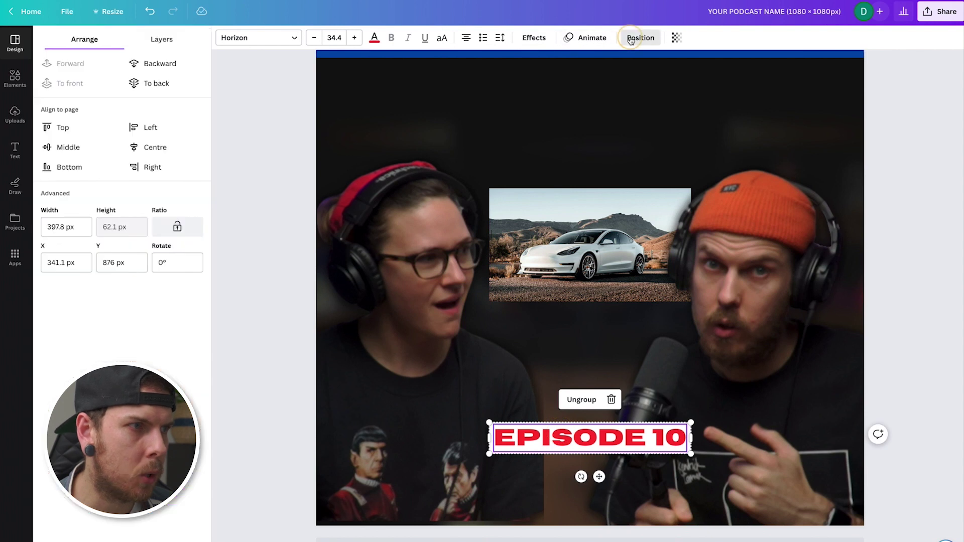
left_click(154, 150)
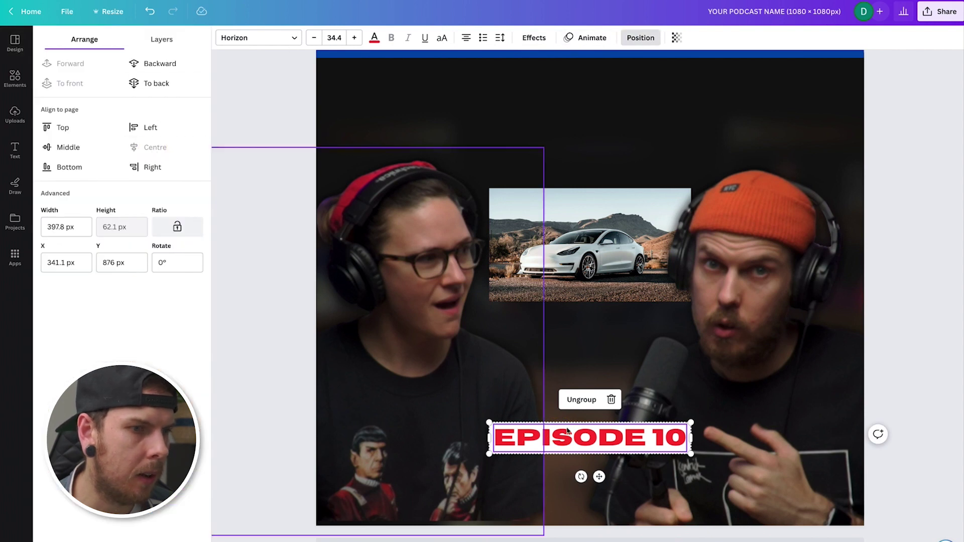
left_click_drag(691, 422, 741, 410)
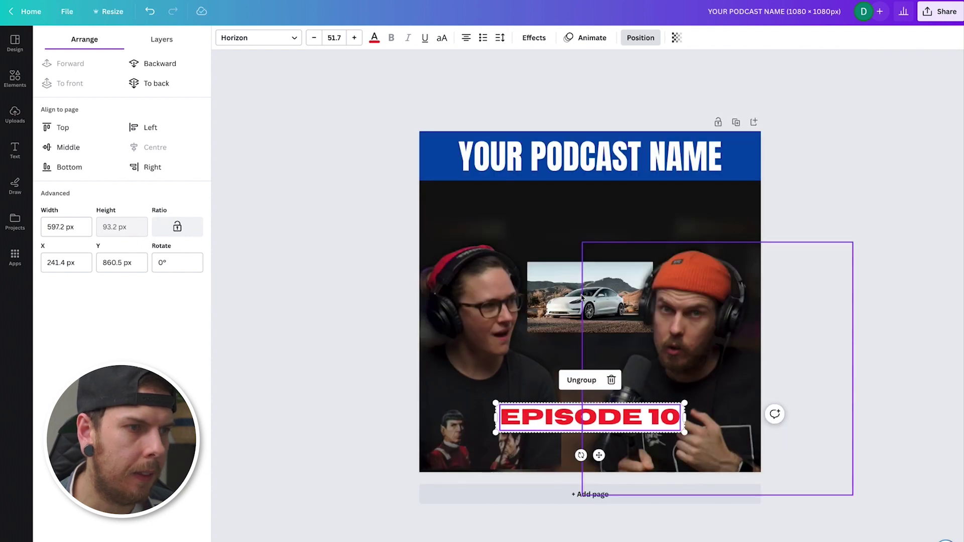
- Move the Tesla photo up below the title, enlarge it to 562 × 316 px and centre it
key("ctrl+alt+0")
left_click_drag(570, 284, 566, 223)
left_click_drag(648, 203, 675, 186)
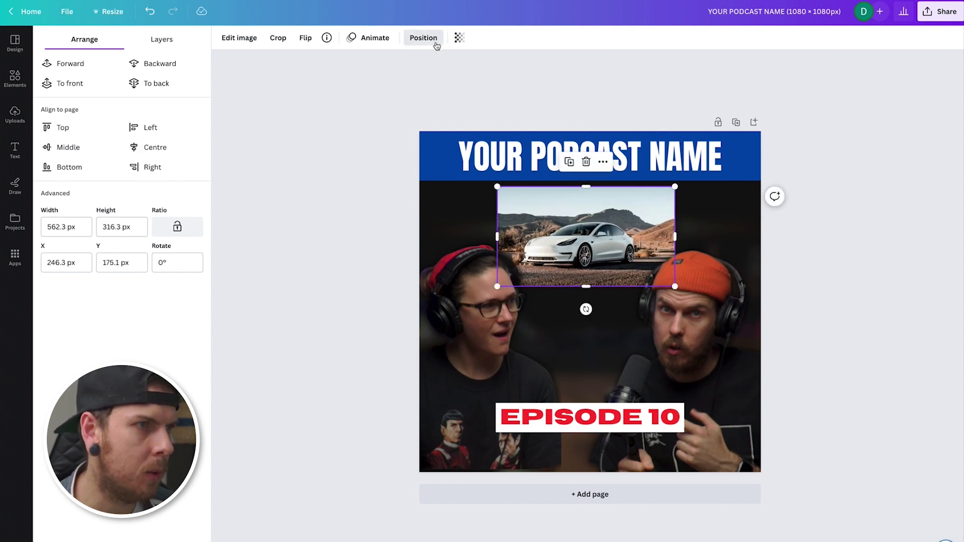
left_click(178, 156)
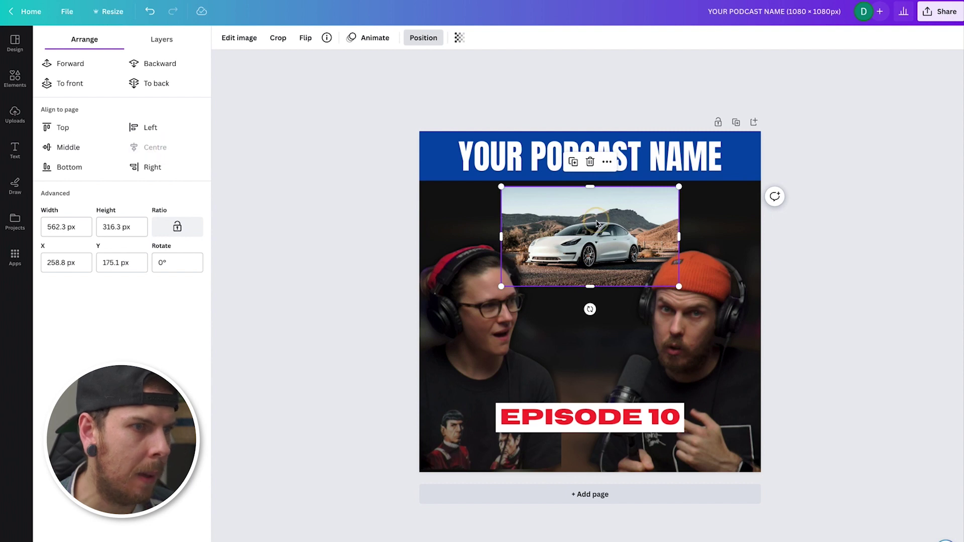
left_click_drag(597, 224, 596, 229)
left_click(812, 205)
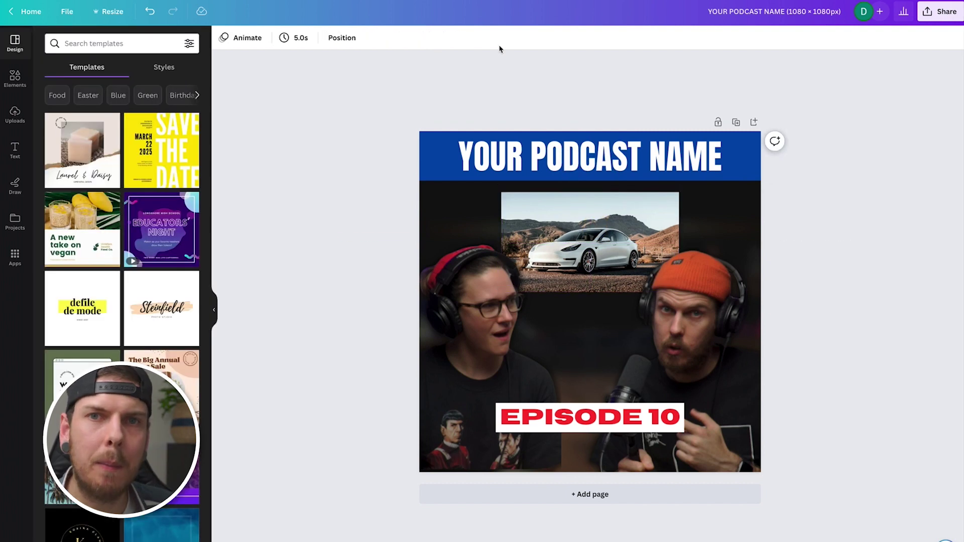